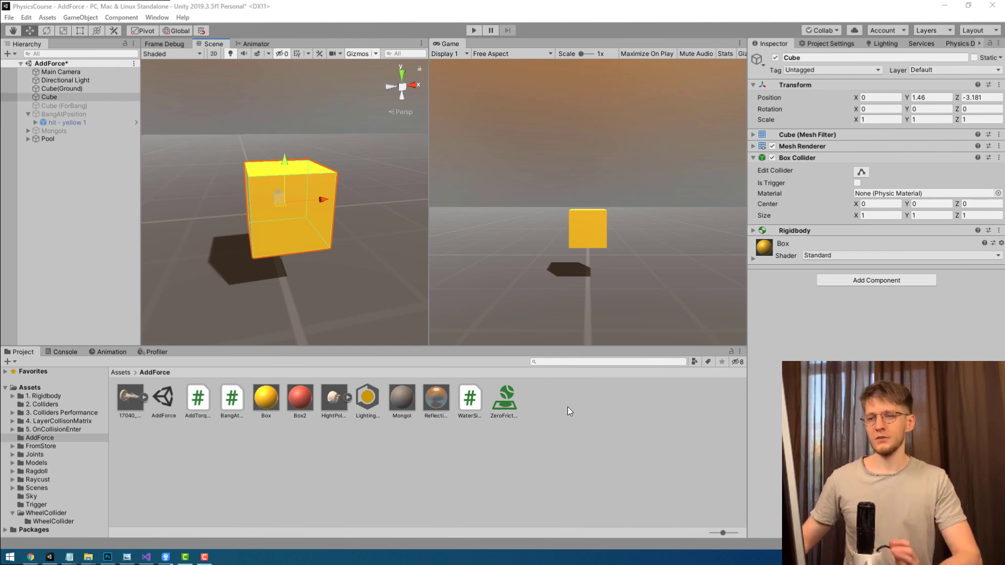
Step: Create a new C# script in the AddForce assets folder via Create > C# Script
right_click(548, 413)
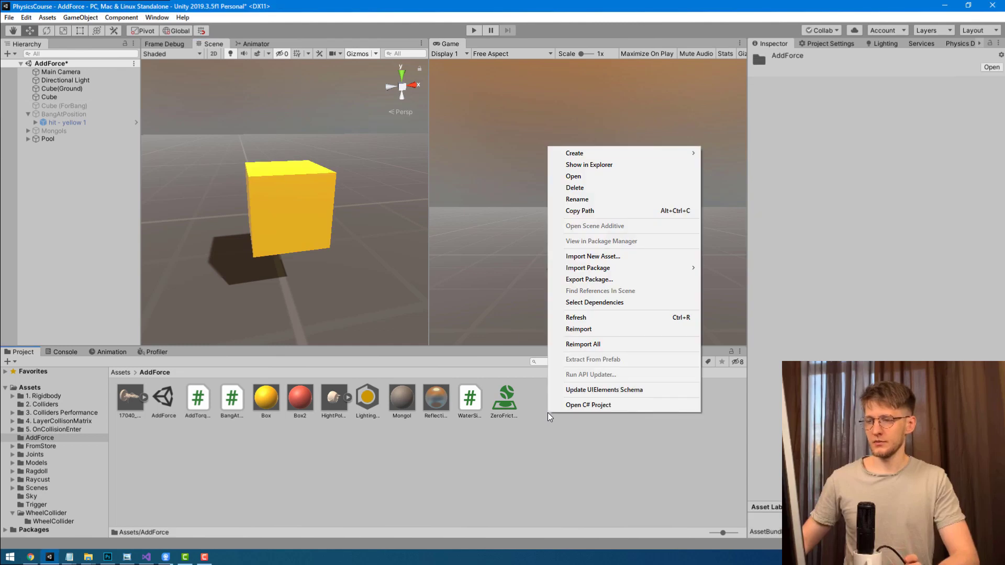
mouse_move(606, 156)
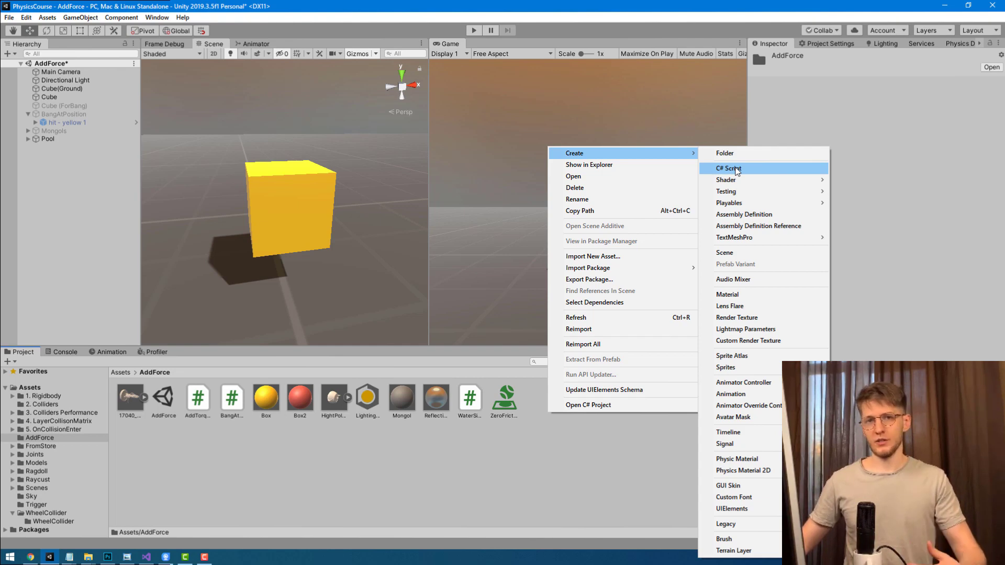
left_click(736, 170)
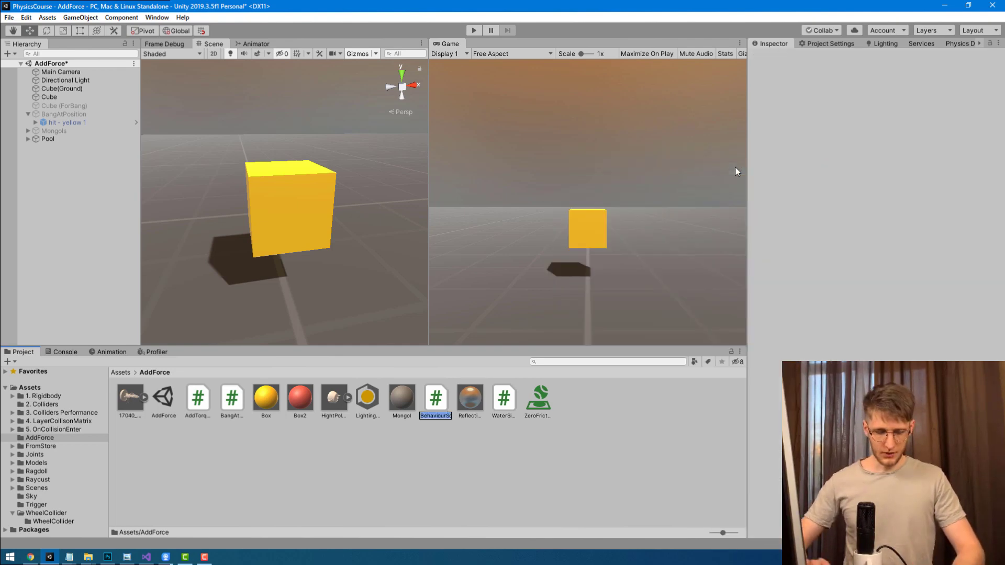
Step: Name the script AddForce and replace its template with the prepared force code
key("Return")
key("Return")
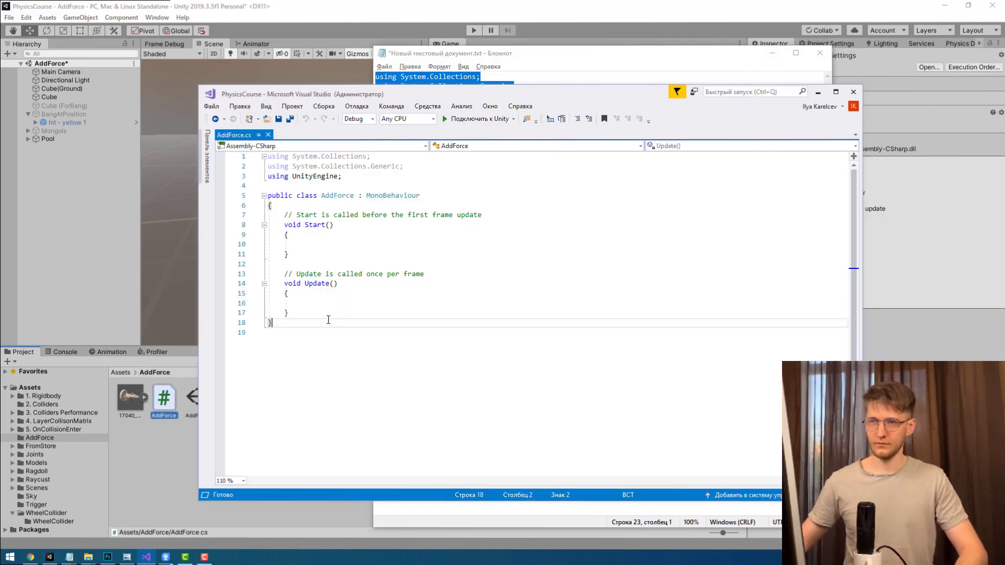
key("ctrl+a")
type("using System.Collections; using System.Collections.Generic; using UnityEngine;  public class AddForce : MonoBehaviour {      private Rigidbody _rigidbody;      private void Awake() {         _rigidbody = GetComponent<Rigidbody>();     }      void Update() {         if (Input.GetKey(KeyCode.A)) {             _rigidbody.AddForce(-5, 0f, 0f);         }         if (Input.GetKey(KeyCode.D)) {             _rigidbody.AddForce(5, 0f, 0f);         }     }  }")
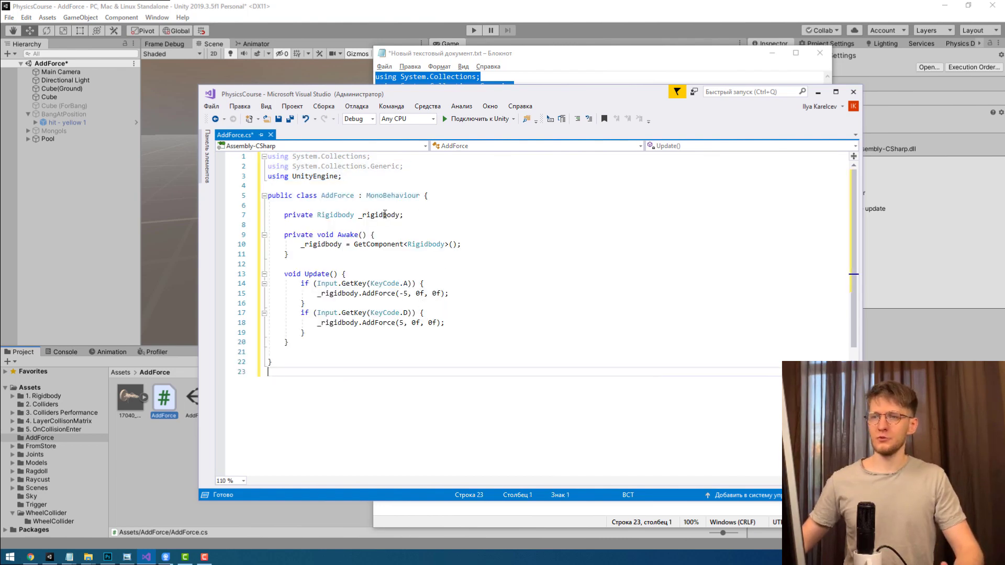
Step: Highlight the class body, the _rigidbody field and its GetComponent<Rigidbody>() assignment to explain them
left_click_drag(283, 214, 359, 365)
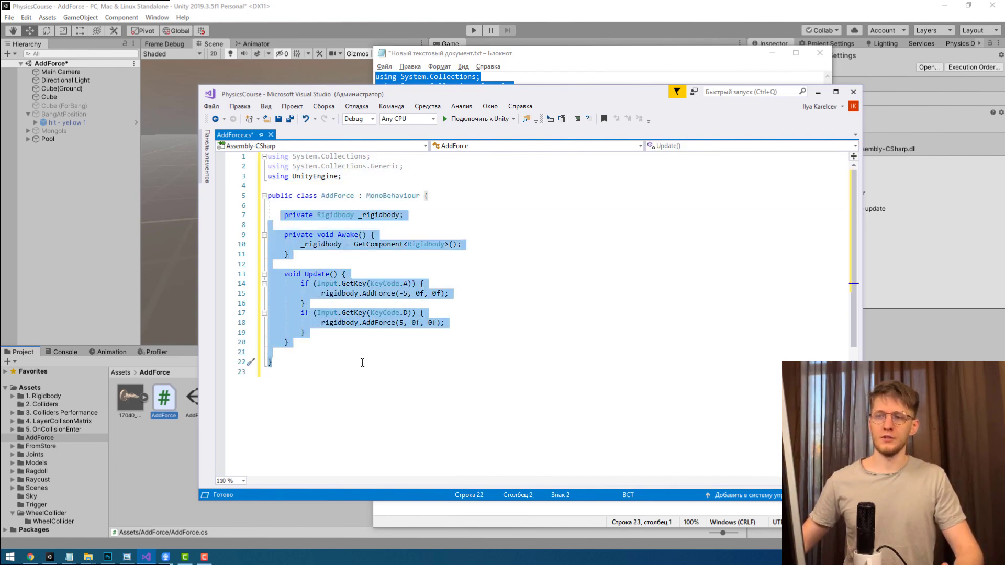
left_click(373, 341)
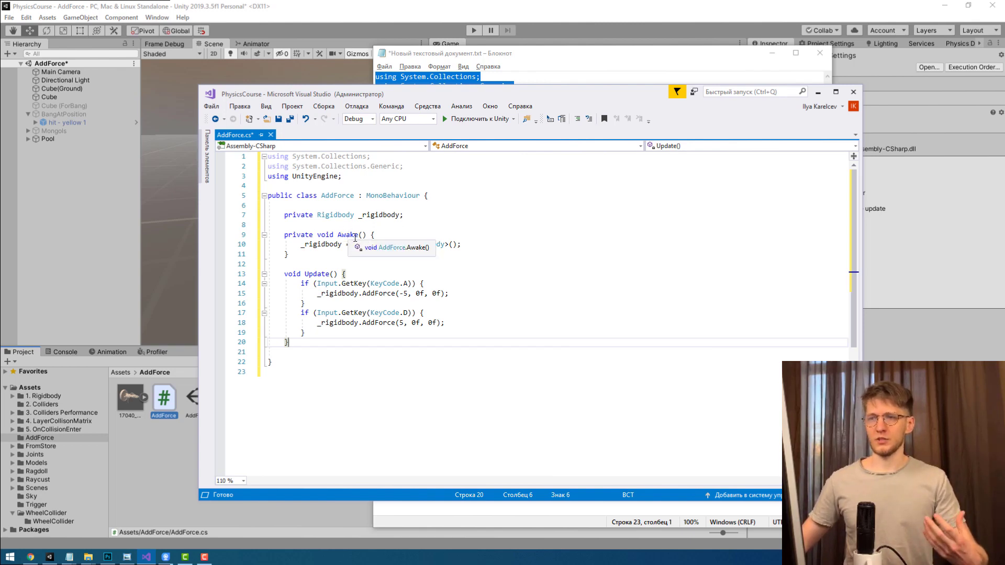
left_click(319, 245)
double_click(318, 245)
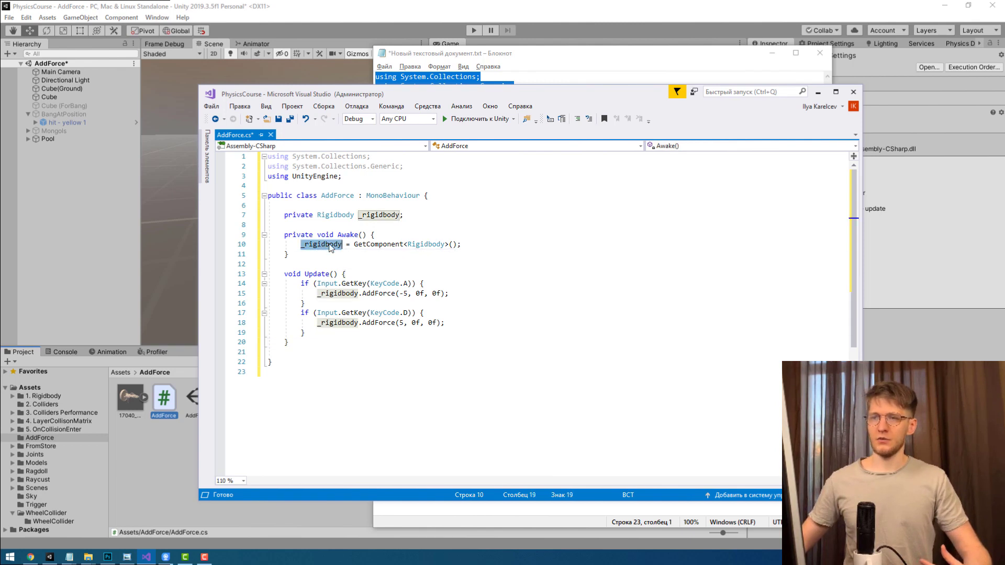
left_click_drag(355, 245, 459, 244)
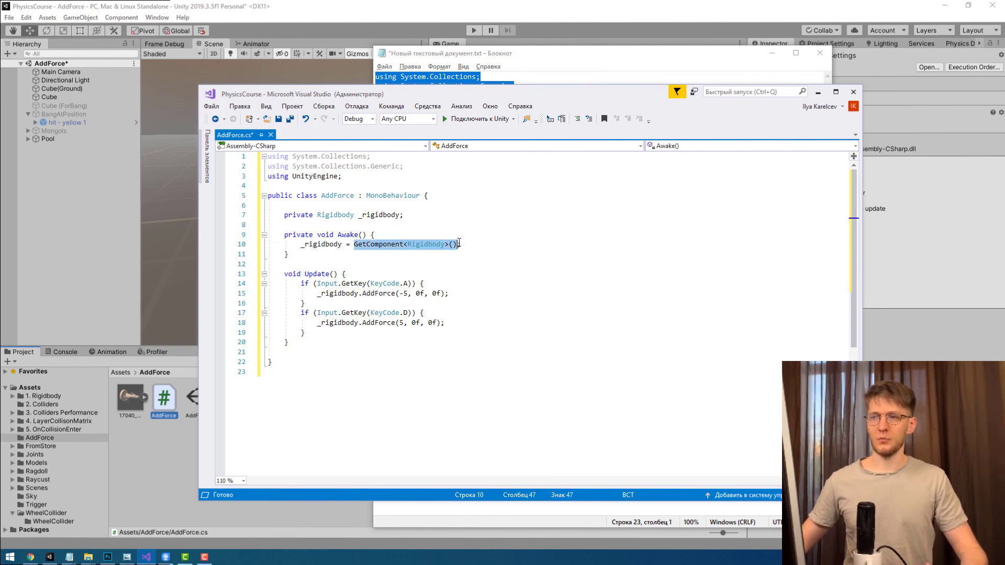
left_click(463, 244)
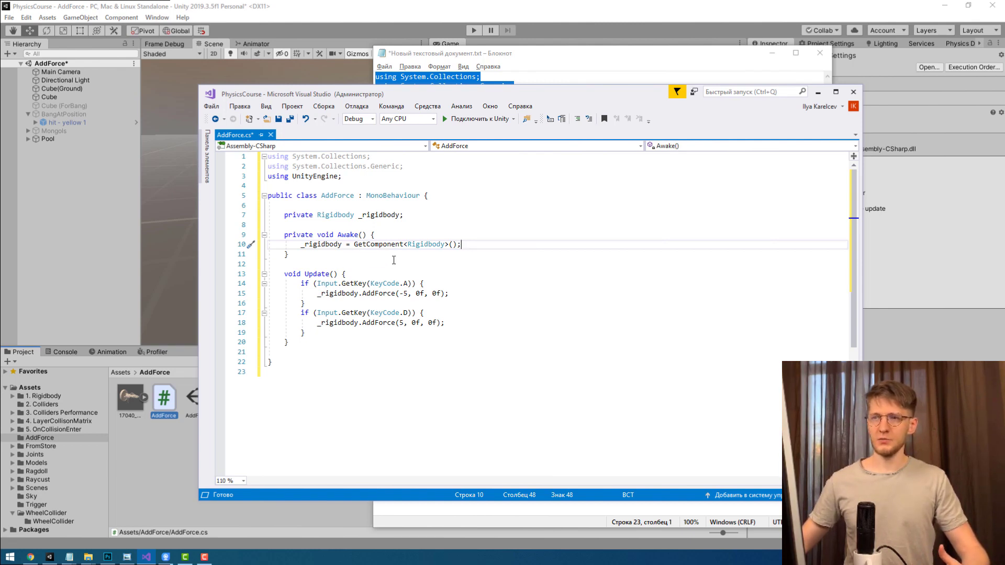
double_click(325, 249)
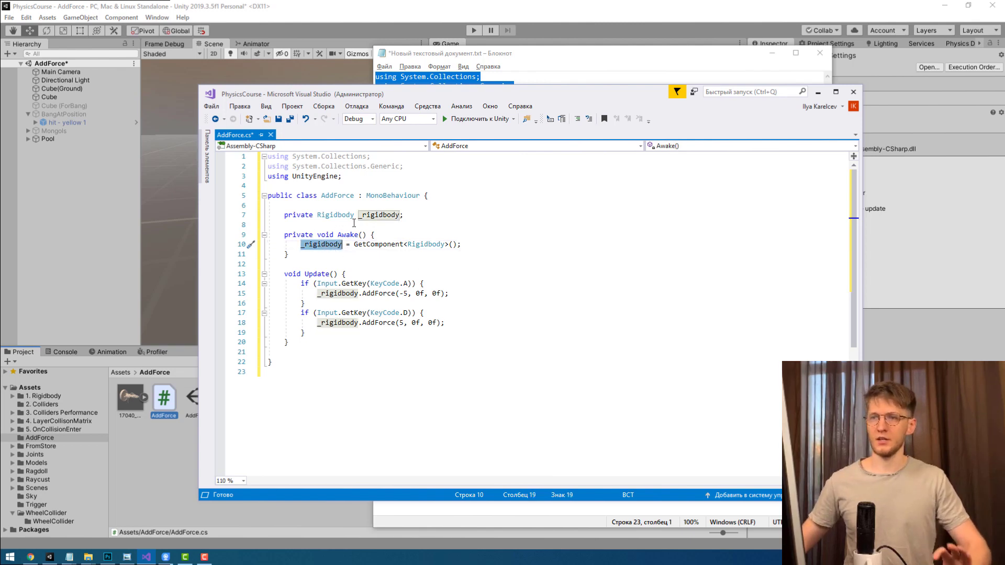
double_click(337, 294)
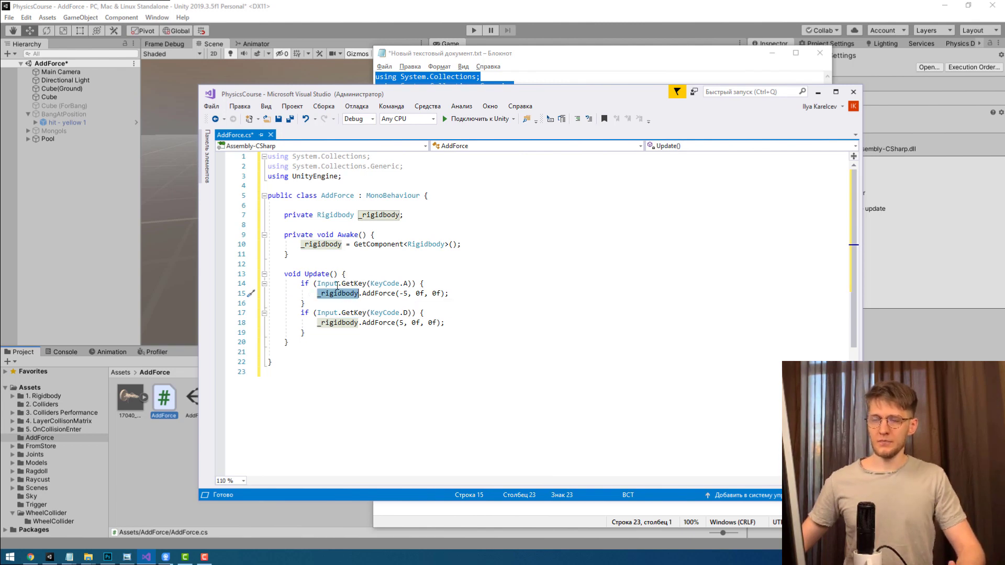
left_click(406, 283)
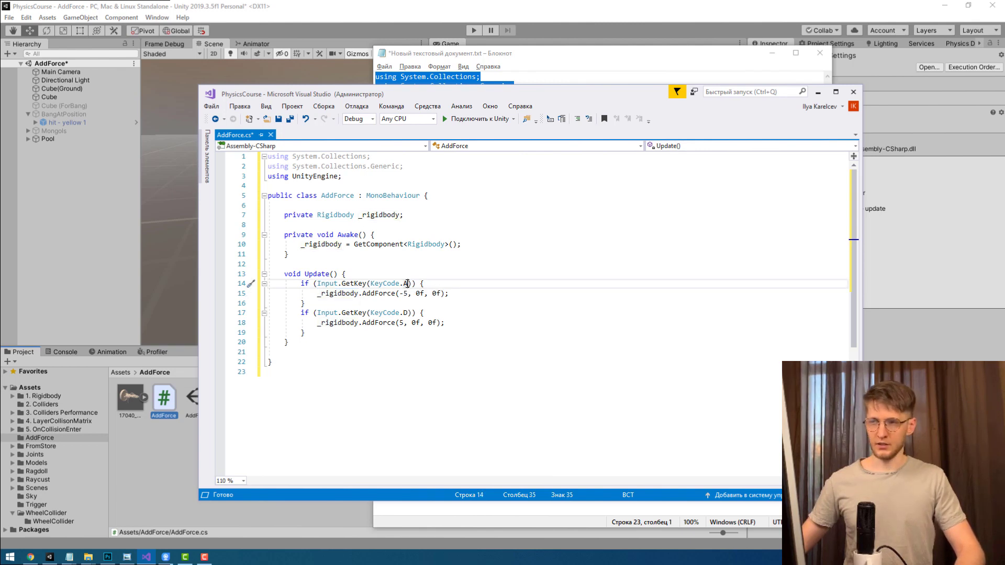
Step: Highlight the AddForce call on line 15 and its -5, 0f, 0f force arguments
left_click(339, 295)
left_click(375, 295)
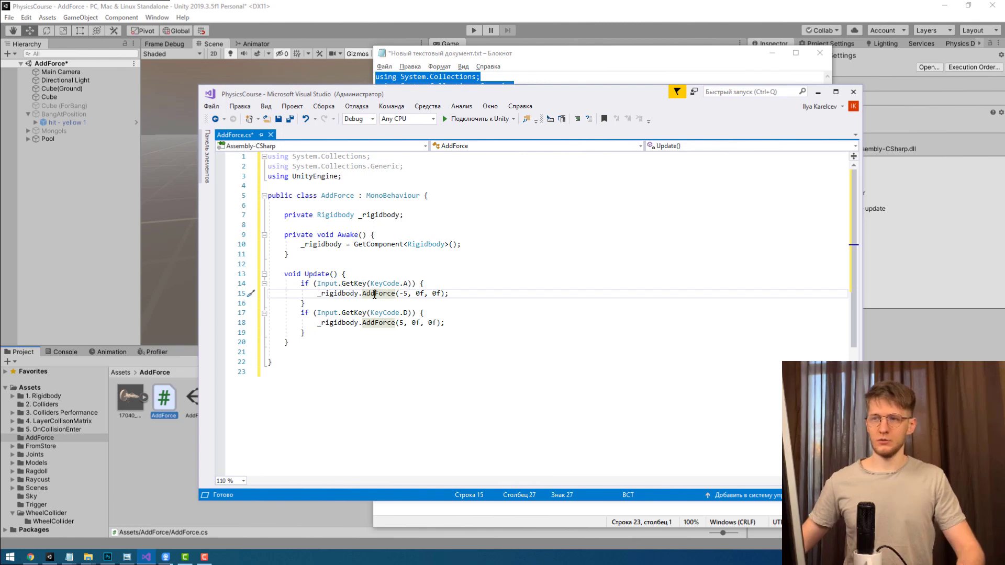
double_click(375, 295)
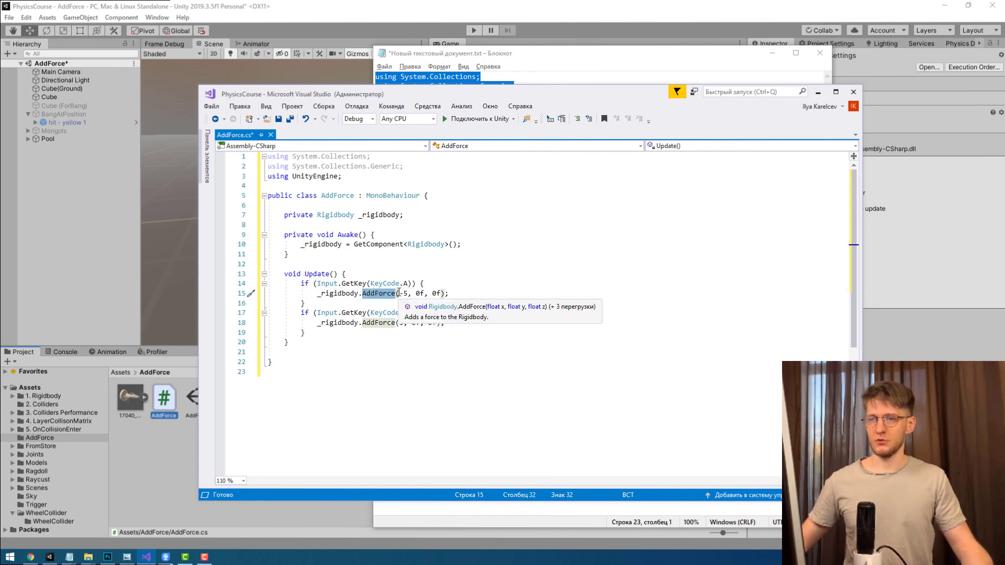
left_click_drag(399, 293, 445, 294)
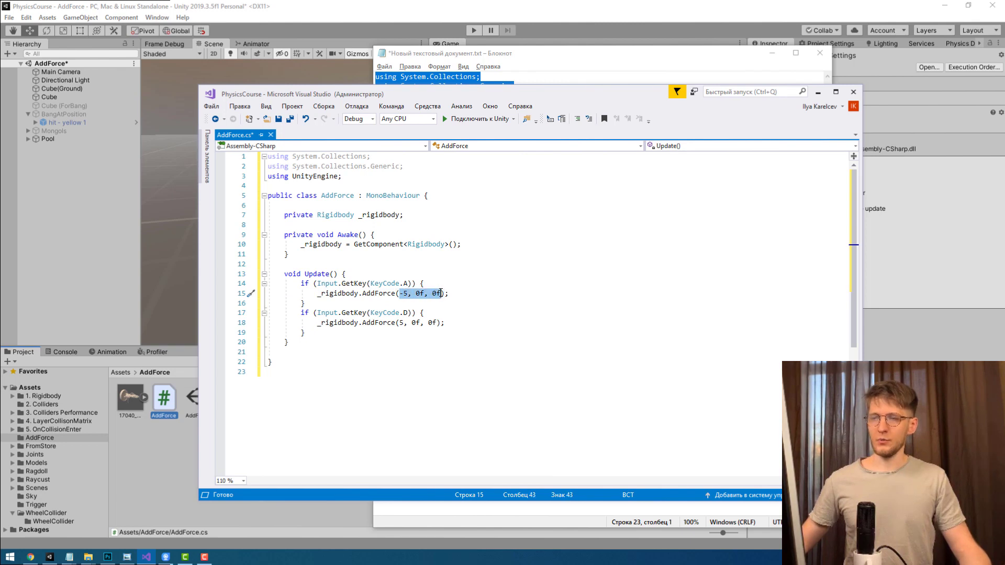
left_click(409, 296)
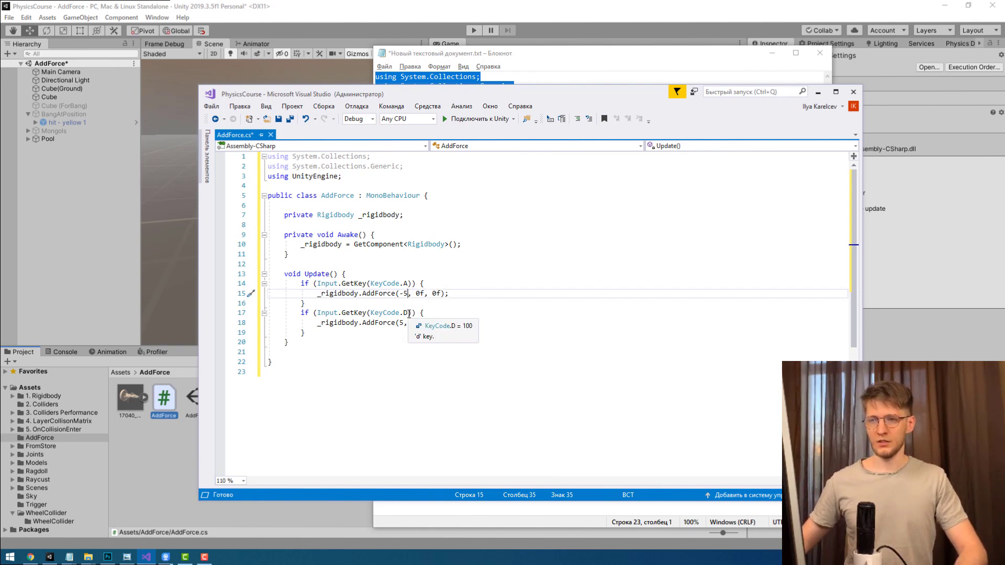
Step: Review the KeyCode.D check, save AddForce.cs and return to Unity
left_click(411, 314)
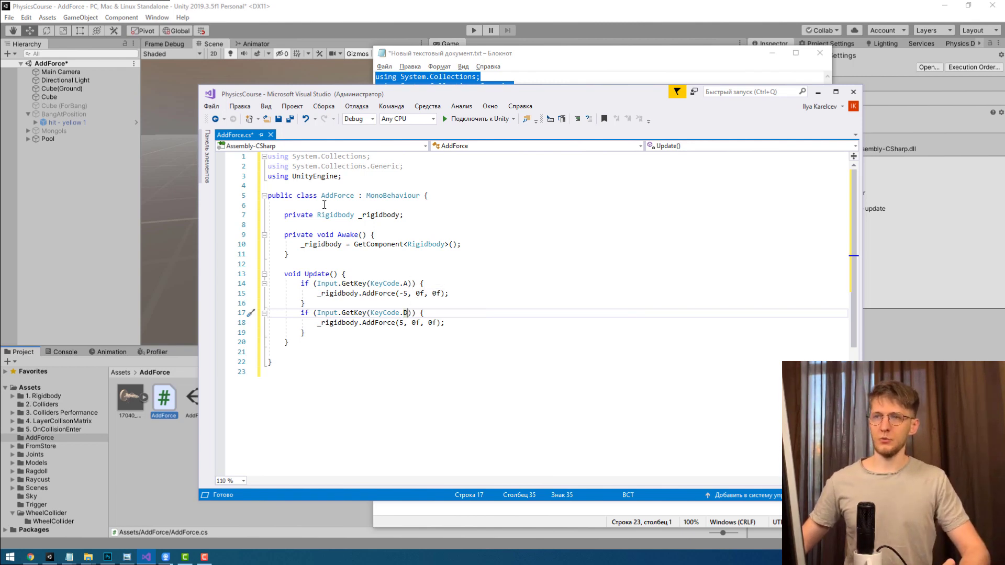
left_click(279, 119)
left_click(166, 407)
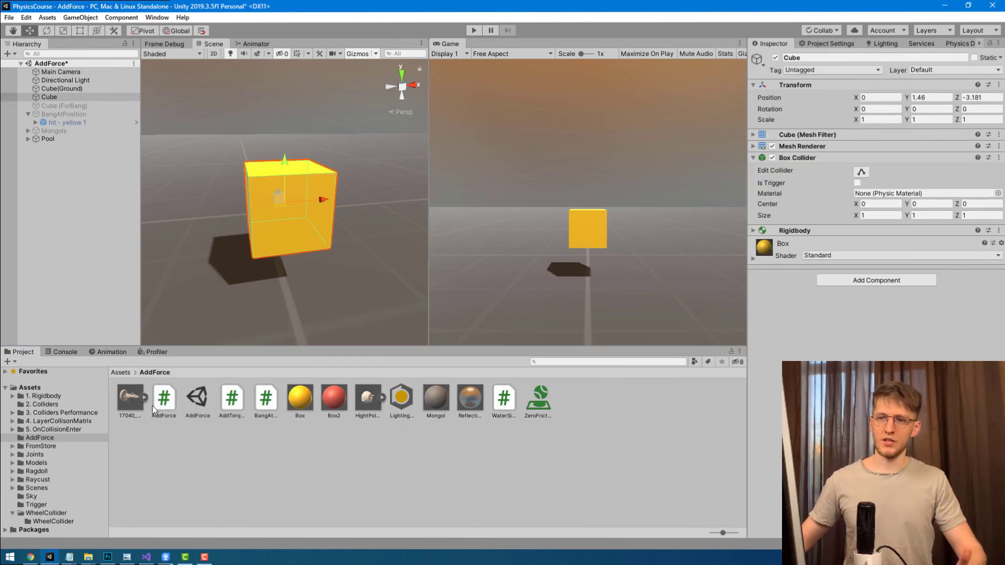
Step: Attach the AddForce script to the Cube, enable Maximize On Play, and run the scene
left_click_drag(164, 398, 799, 250)
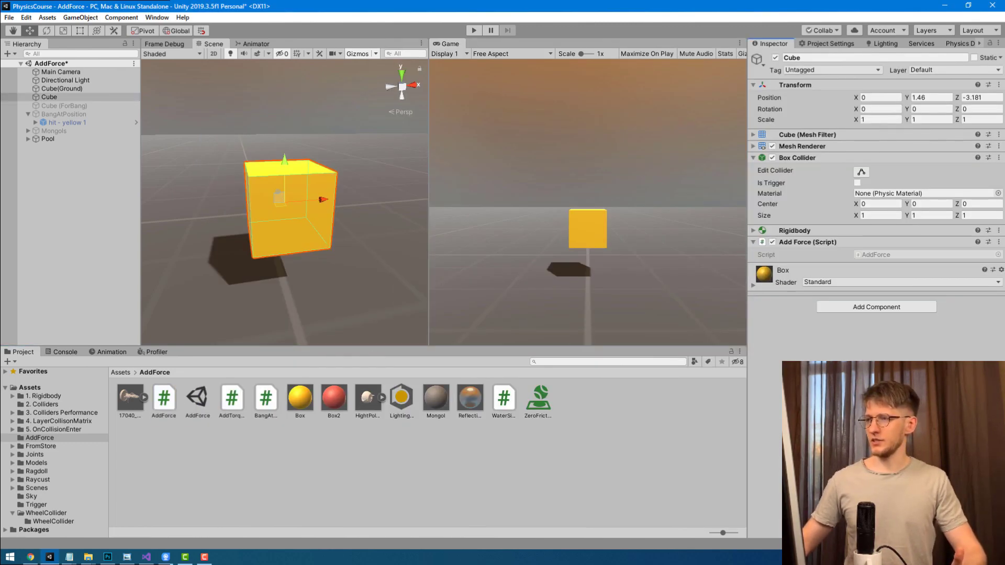
left_click(473, 32)
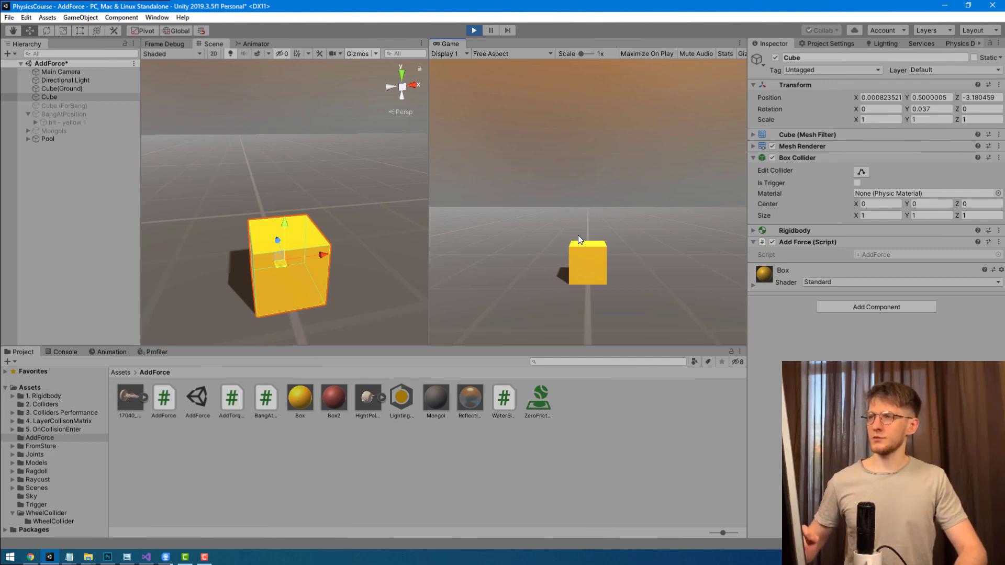
left_click(663, 55)
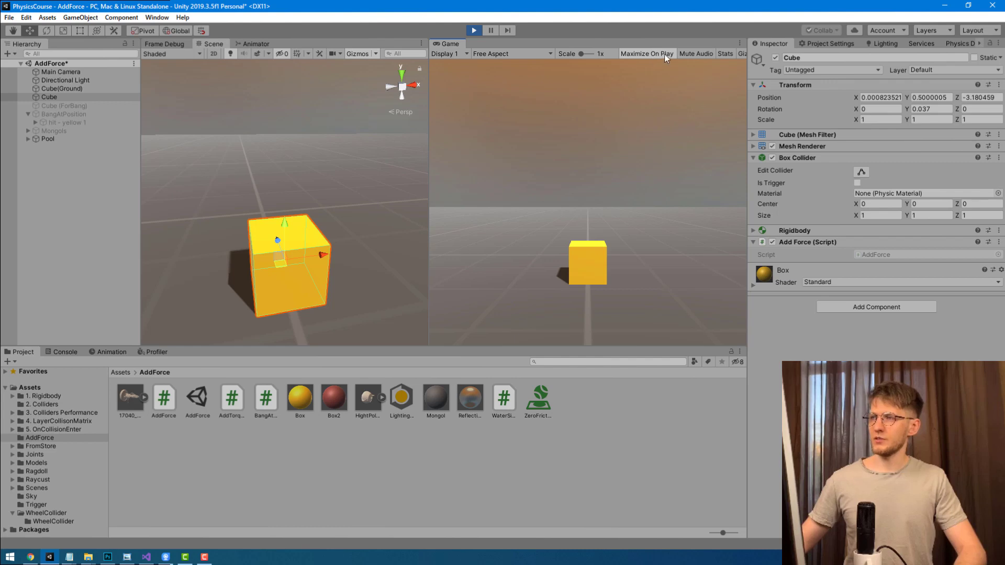
left_click(491, 33)
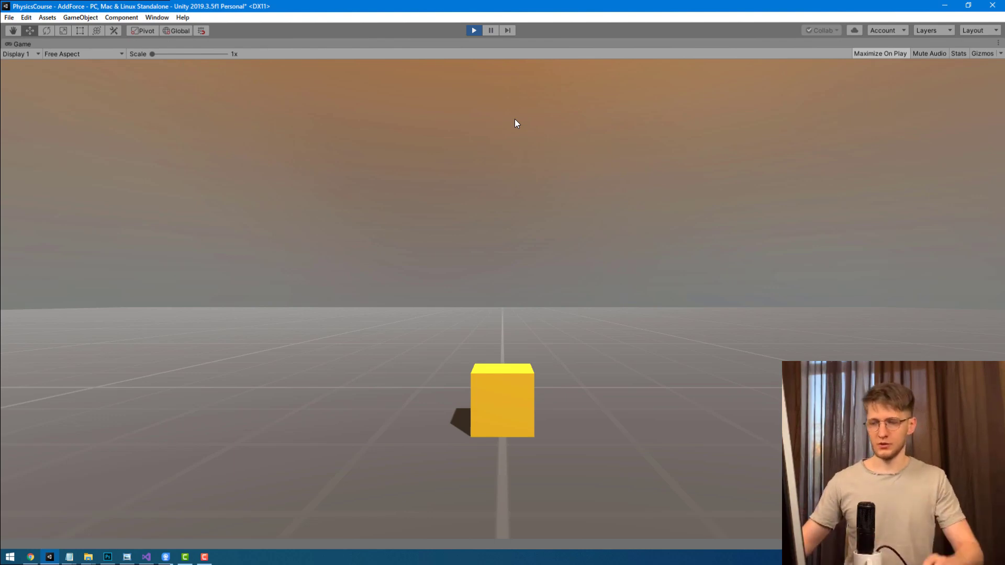
Step: Push the cube left and right with A and D, then stop Play mode
key("space")
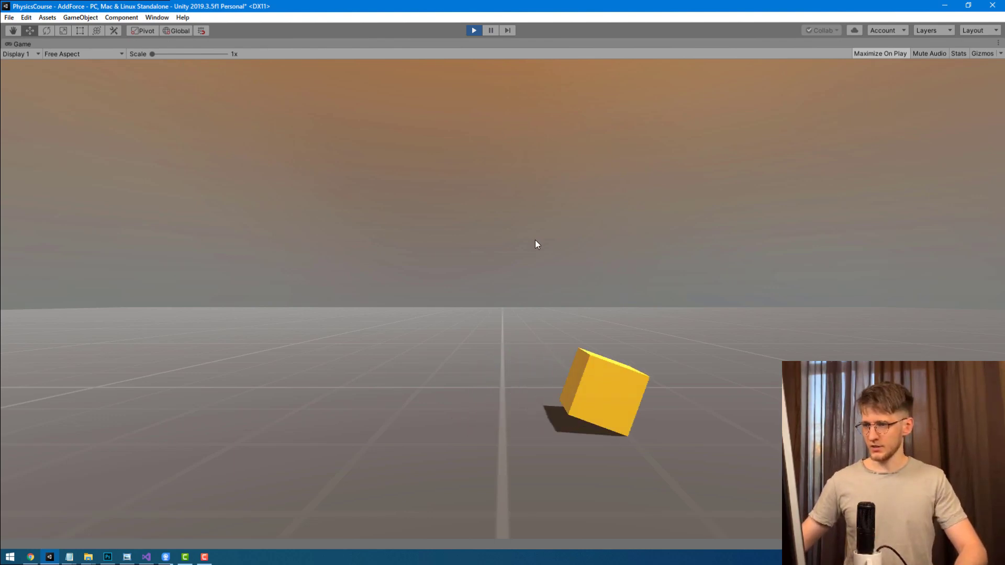
key("a")
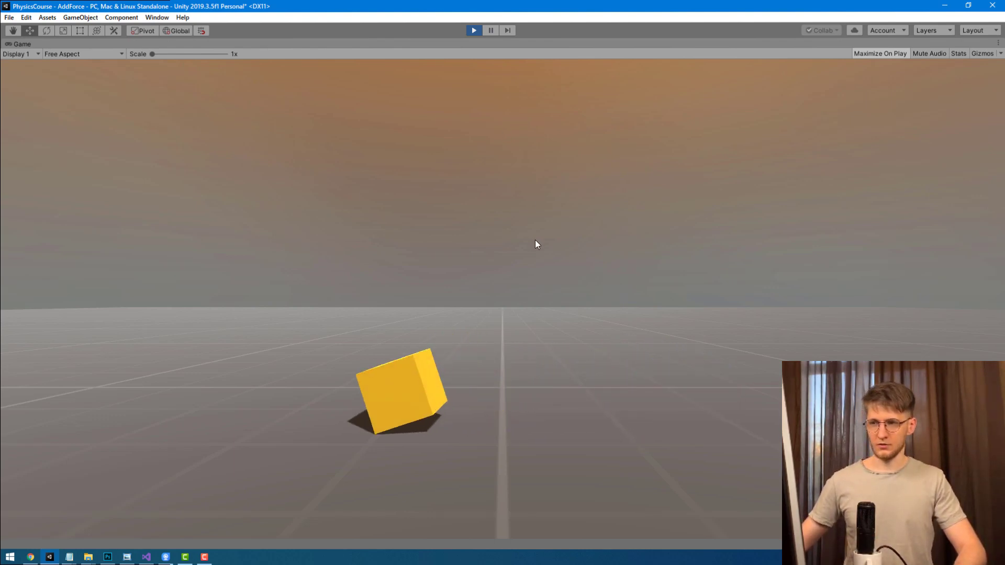
key("d")
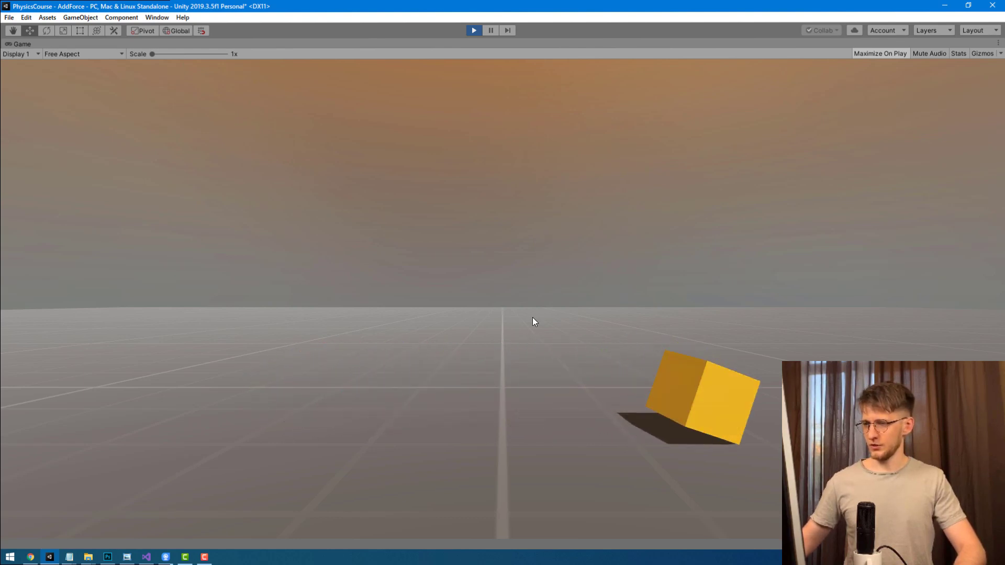
key("a")
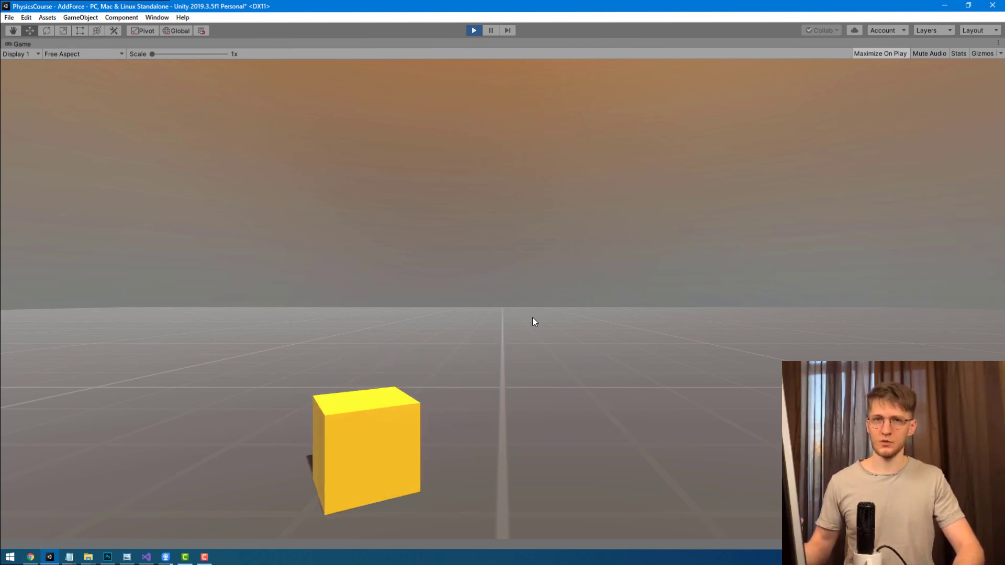
key("ctrl+p")
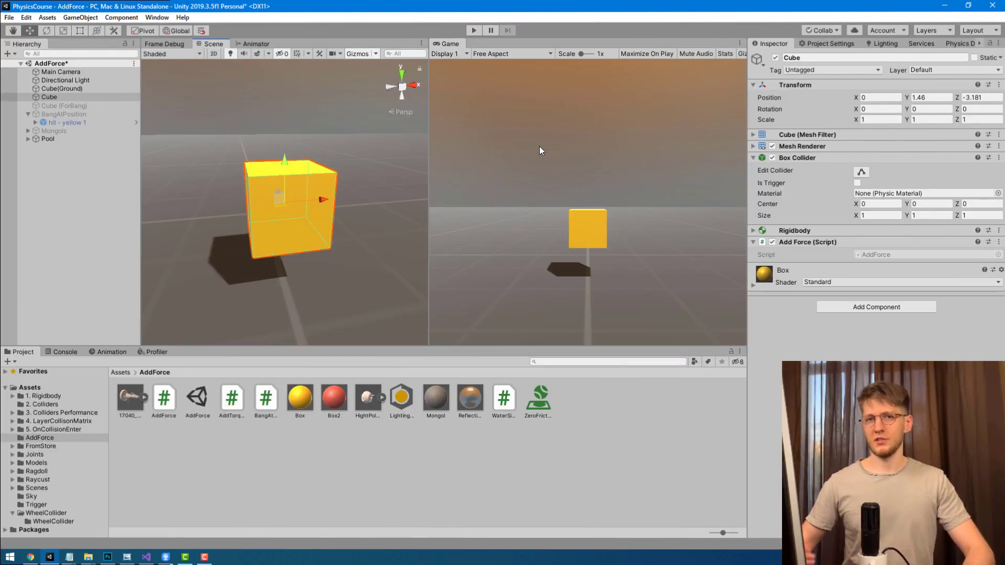
Step: Change the A/D forces in AddForce.cs to -15 and 15, save, and replay in Unity
double_click(872, 254)
left_click(410, 293)
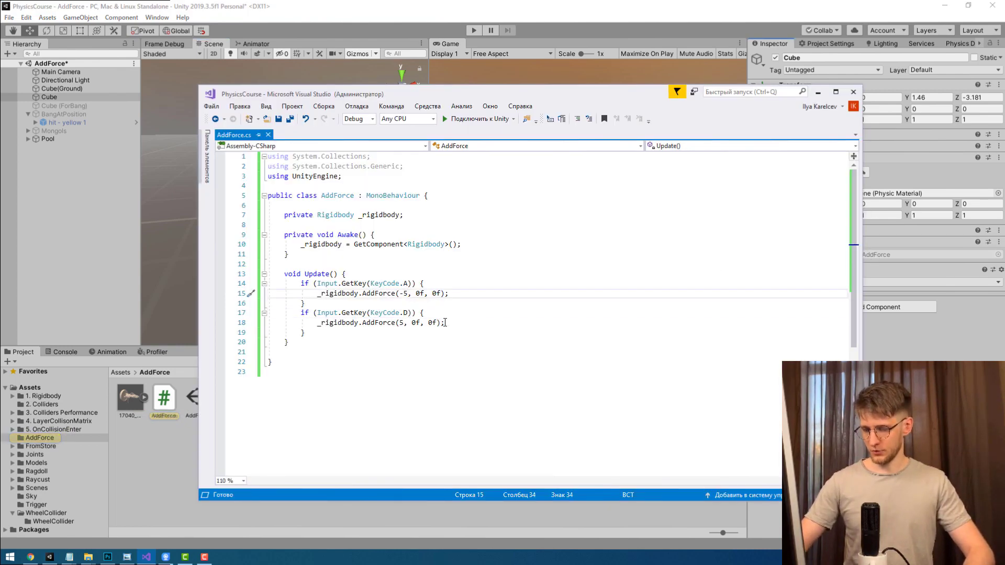
type("1")
key("Down")
key("Down")
key("Down")
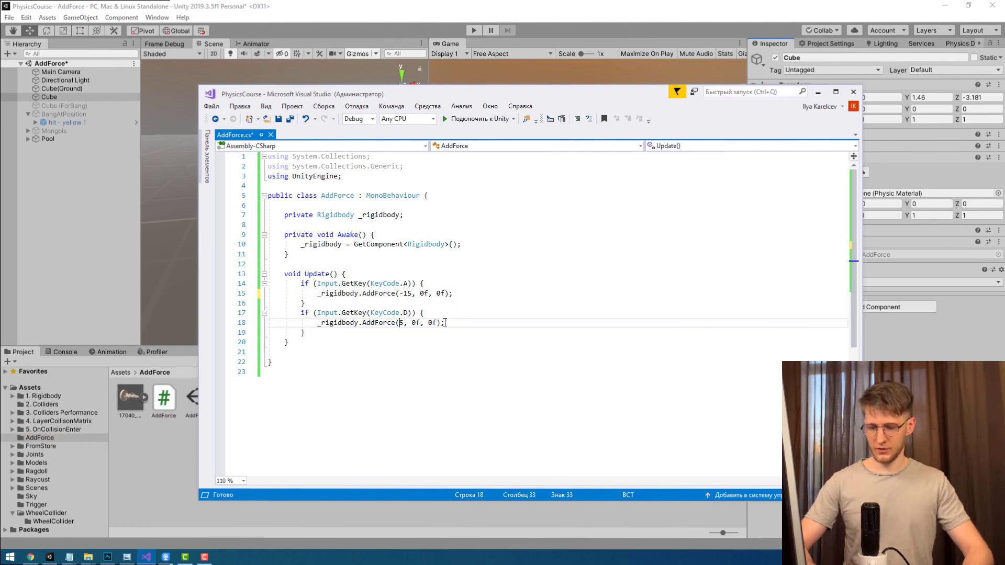
type("1")
key("ctrl+s")
key("alt+Tab")
key("ctrl+p")
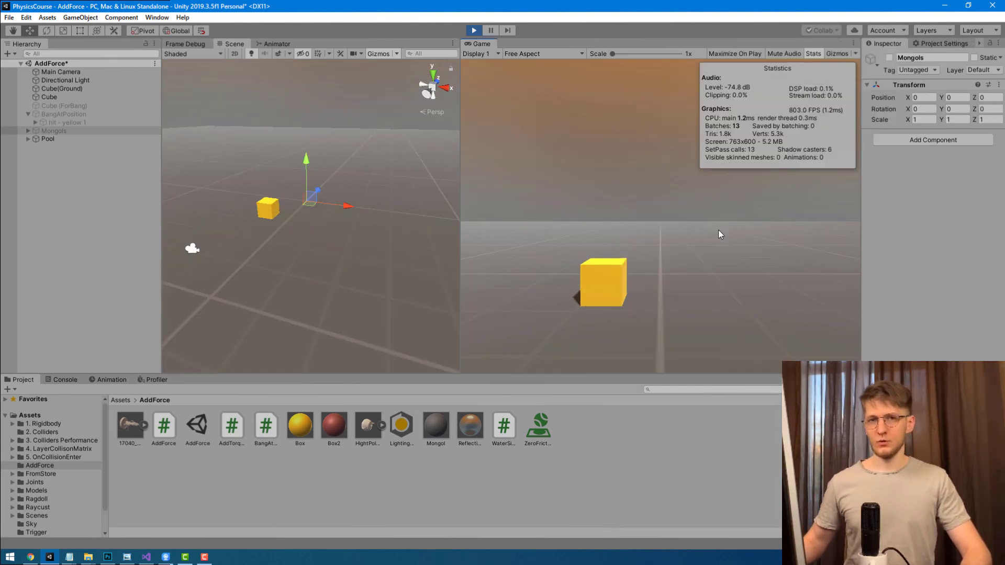
Step: Tick the Mongols active checkbox in the Inspector so the army appears in the running scene
key("space")
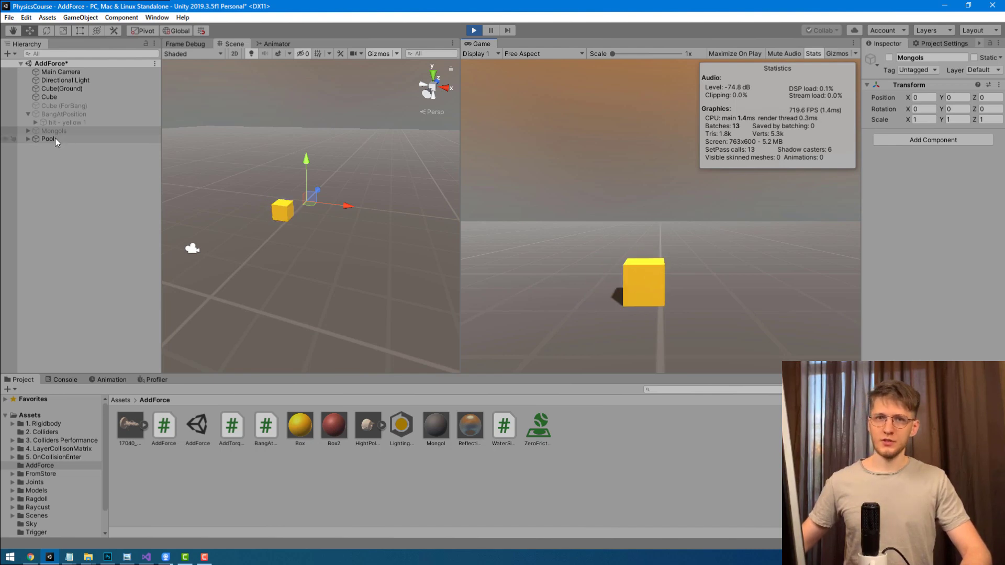
left_click(888, 58)
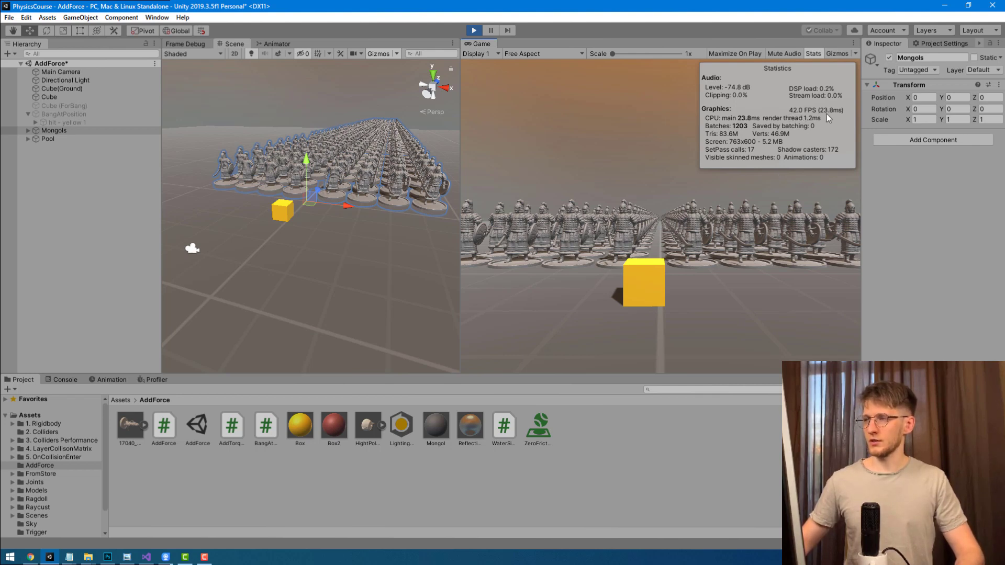
Step: Untick the Mongols active checkbox to hide the army again
left_click(890, 57)
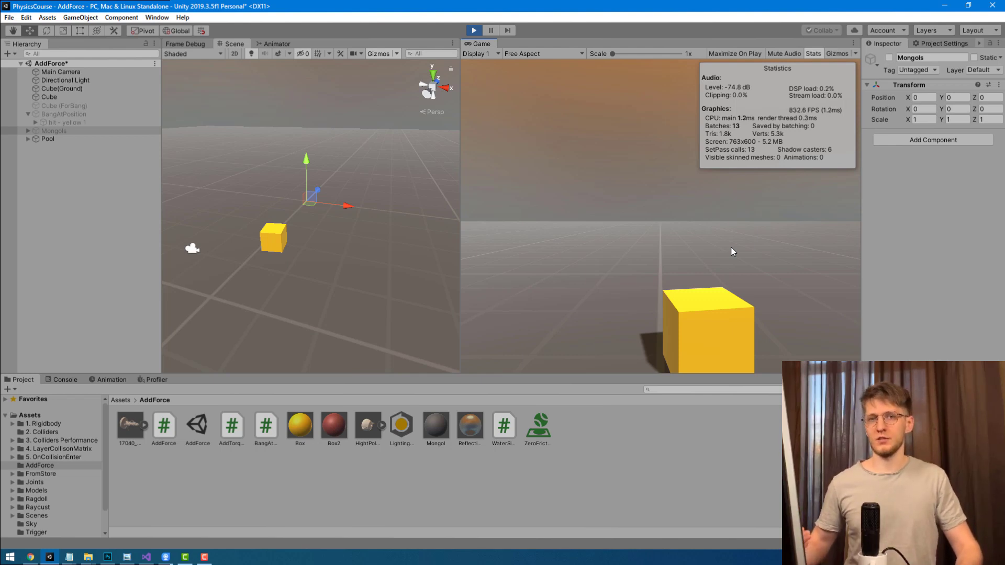
Step: Add a FixedUpdate method below Update using IntelliSense completion
key("alt+Tab")
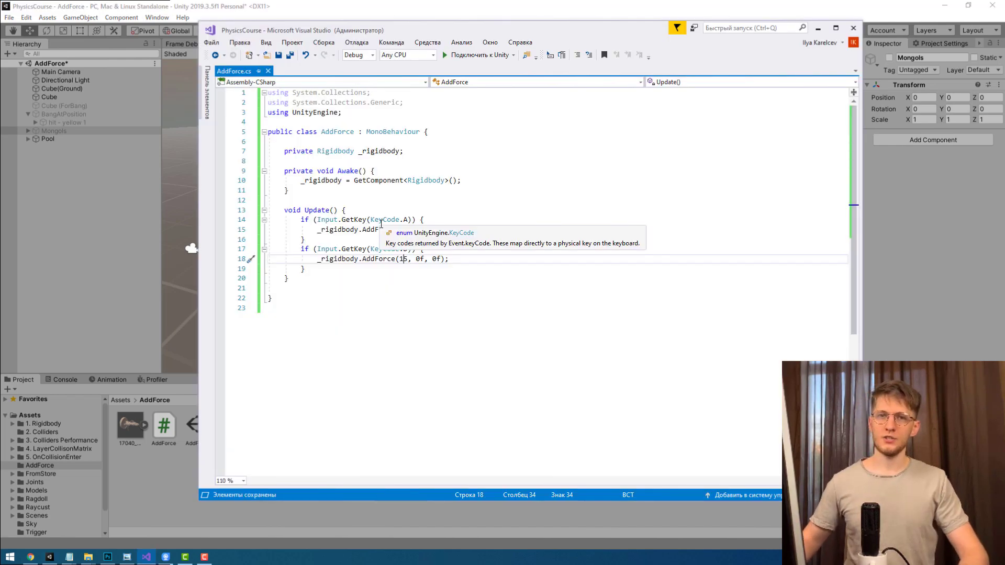
left_click(313, 291)
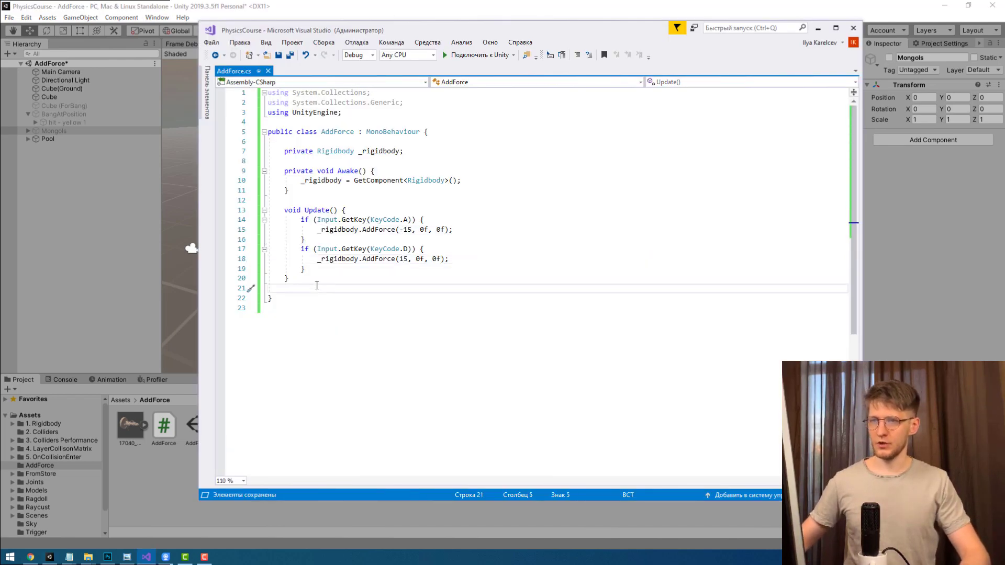
key("Return")
key("Return")
key("Up")
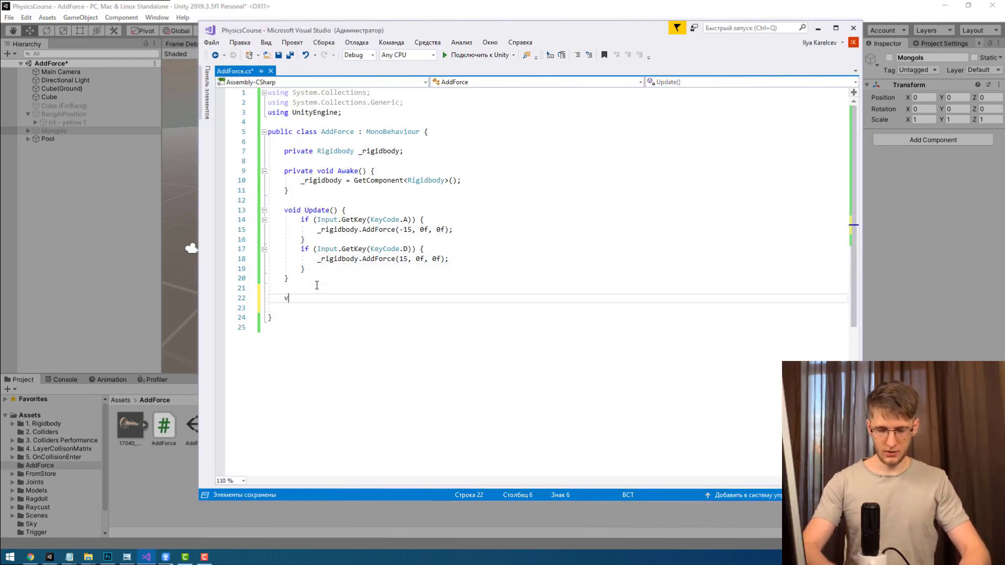
type("oid ")
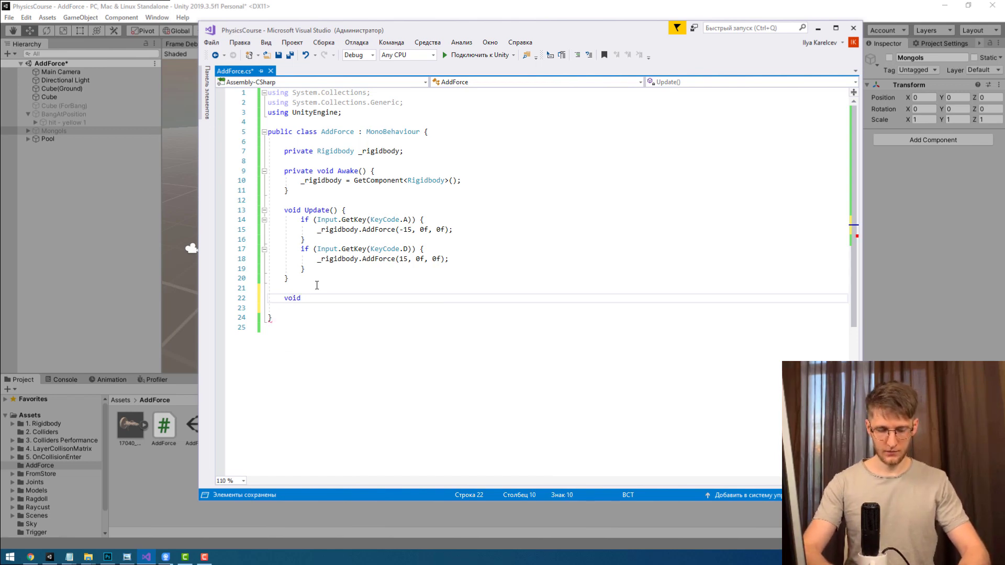
type("Fix")
key("Return")
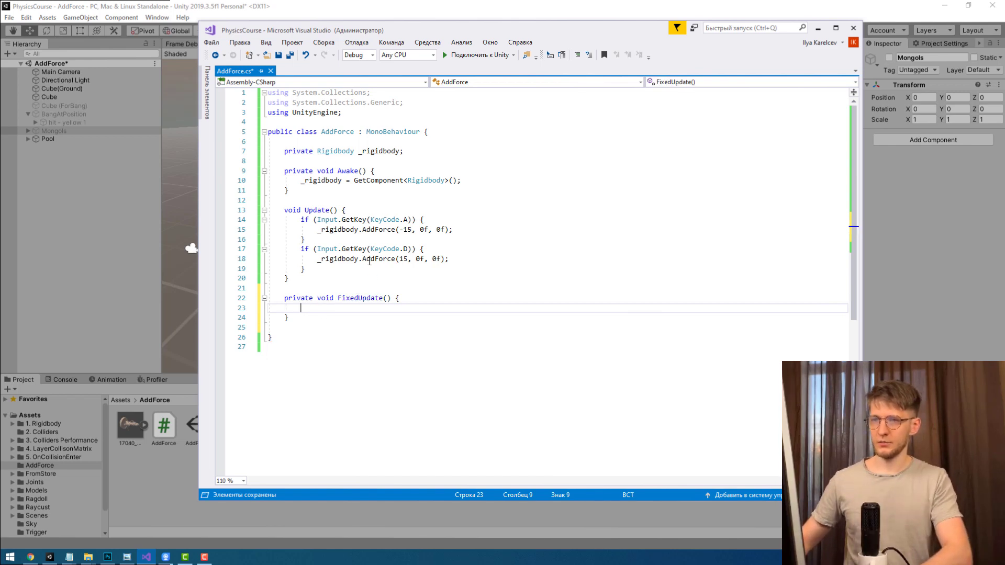
Step: Delete 'private', move both A/D if-blocks from Update into FixedUpdate, save, and play
double_click(288, 298)
key("Delete")
left_click_drag(268, 215, 411, 269)
key("ctrl+x")
key("Down")
key("Down")
key("Down")
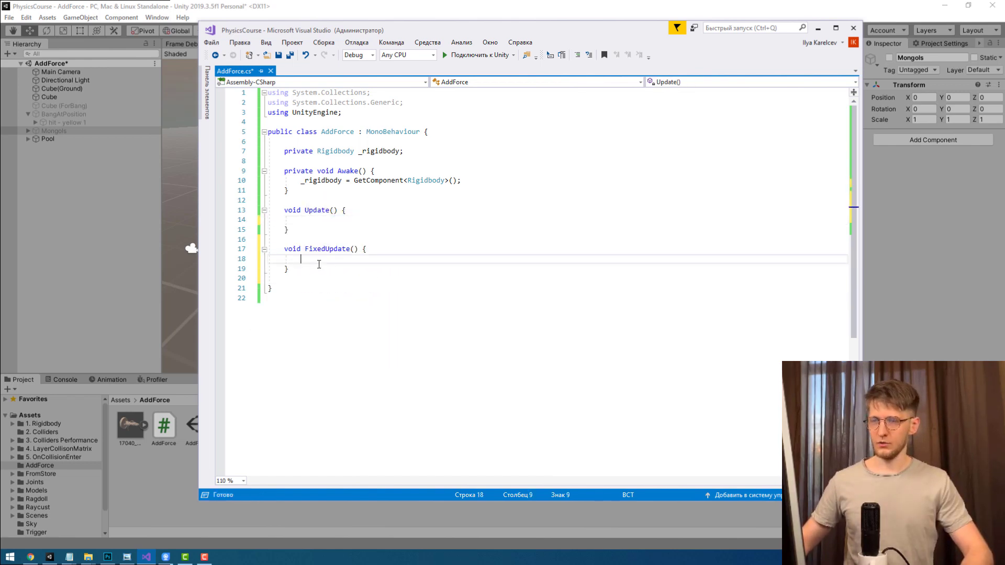
key("ctrl+v")
key("ctrl+s")
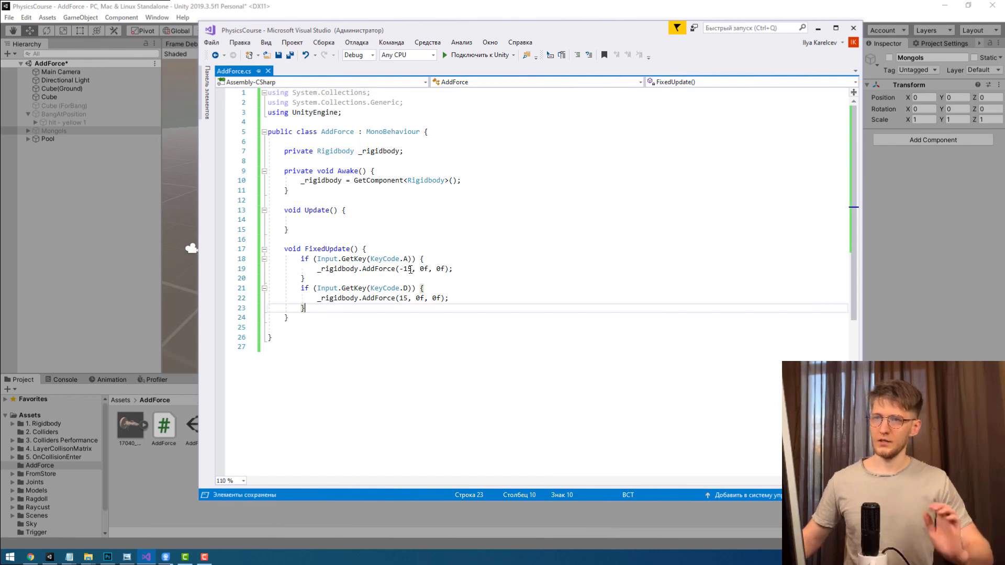
left_click(499, 4)
key("ctrl+p")
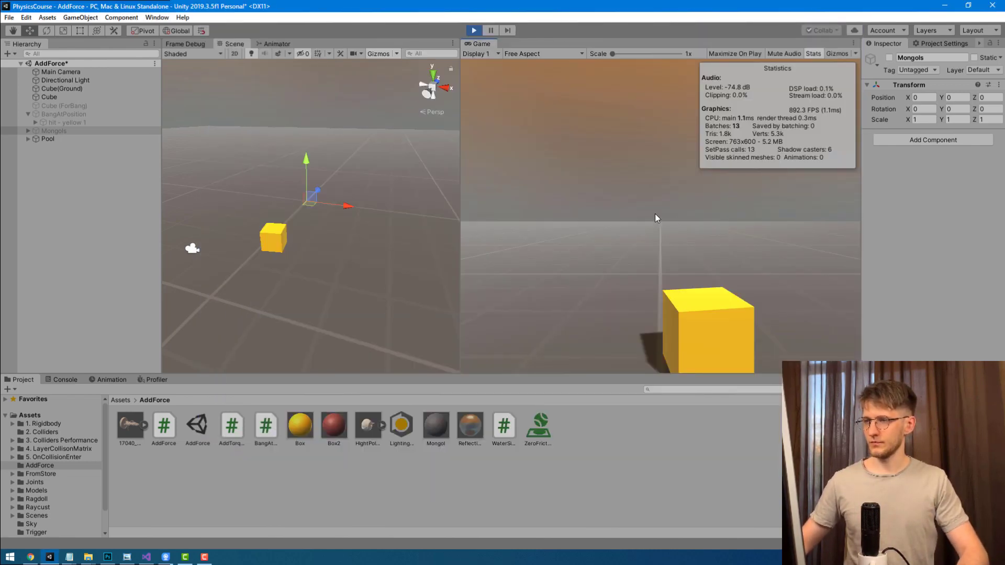
Step: Re-enable the Mongols army and drive the cube left and right with A/D
left_click(661, 218)
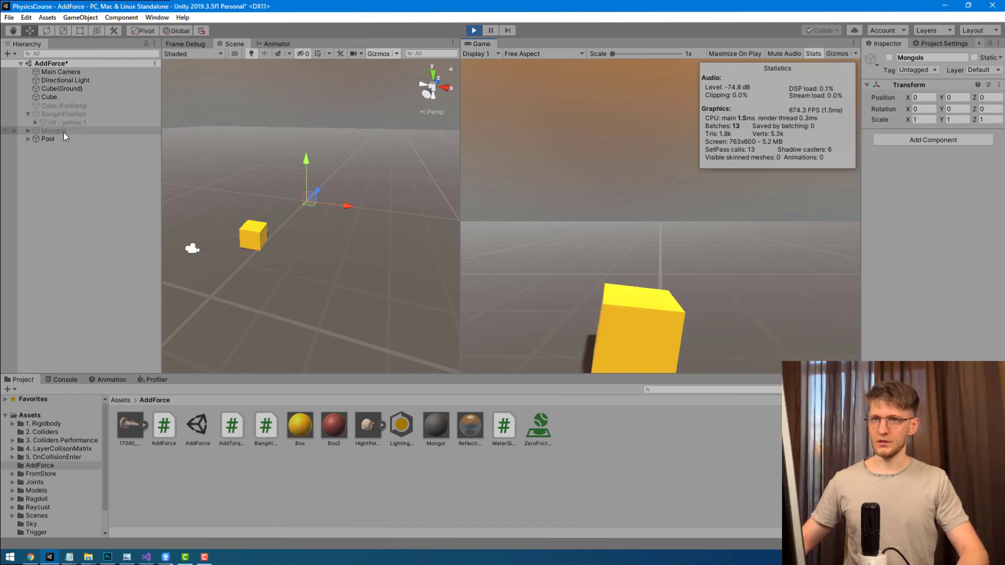
left_click(888, 58)
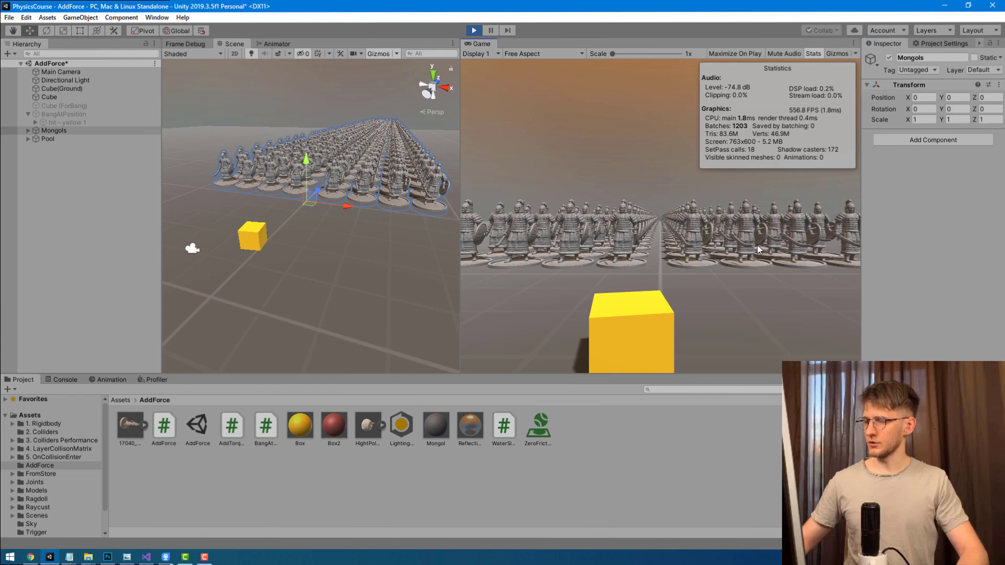
left_click(734, 263)
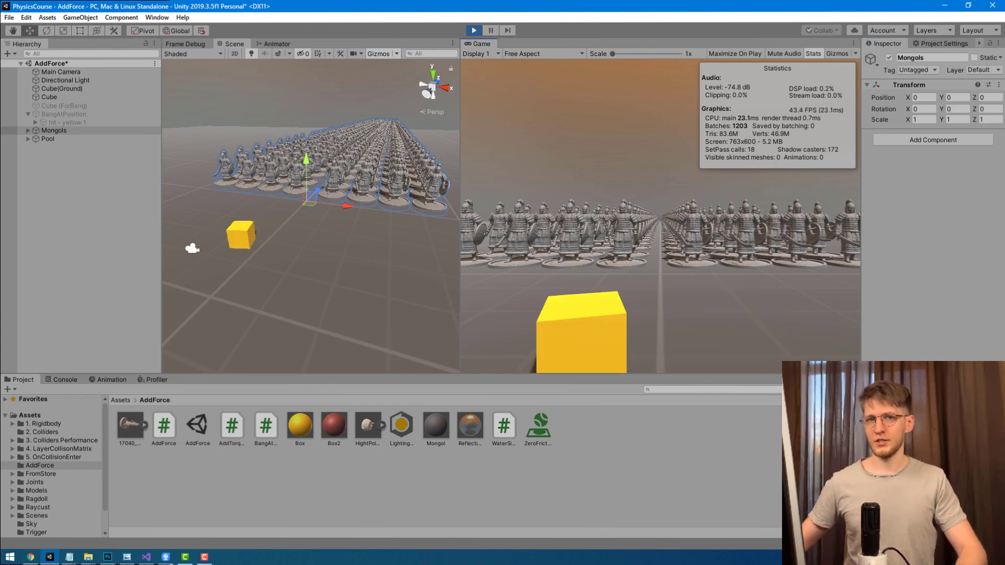
key("d")
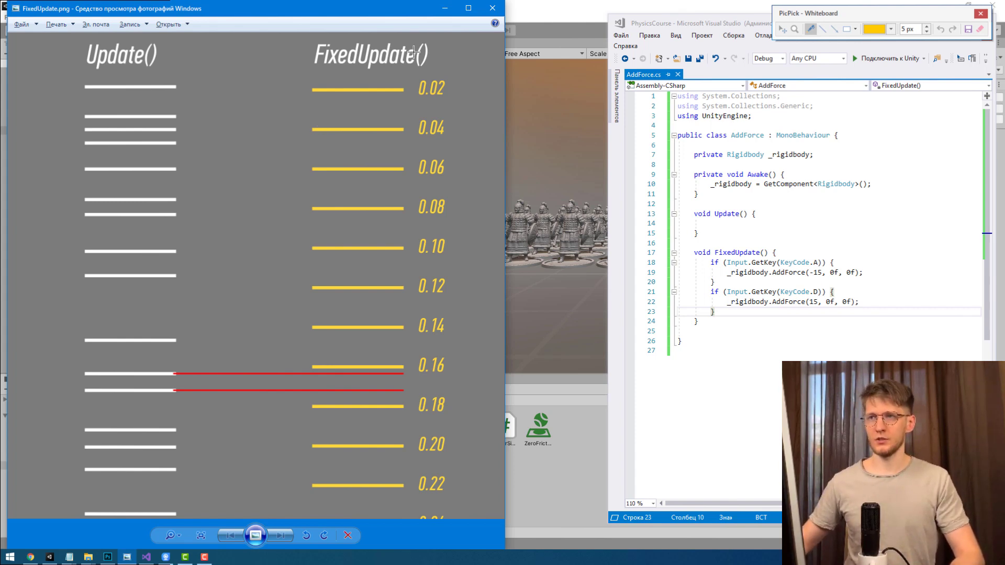
Step: Draw yellow arrows from Update frames to the FixedUpdate ticks at 0.06 and 0.18
left_click(189, 143)
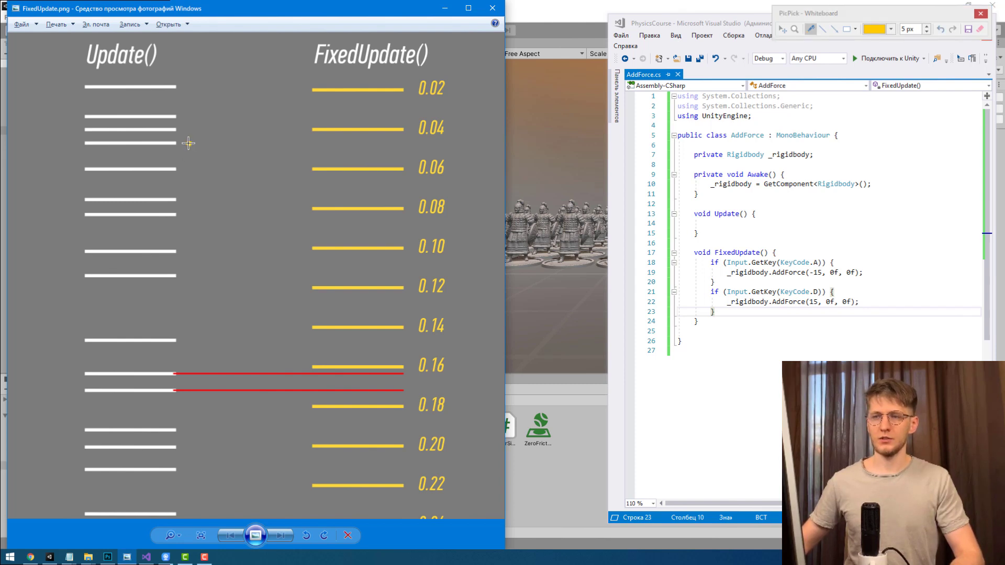
left_click_drag(202, 144, 266, 150)
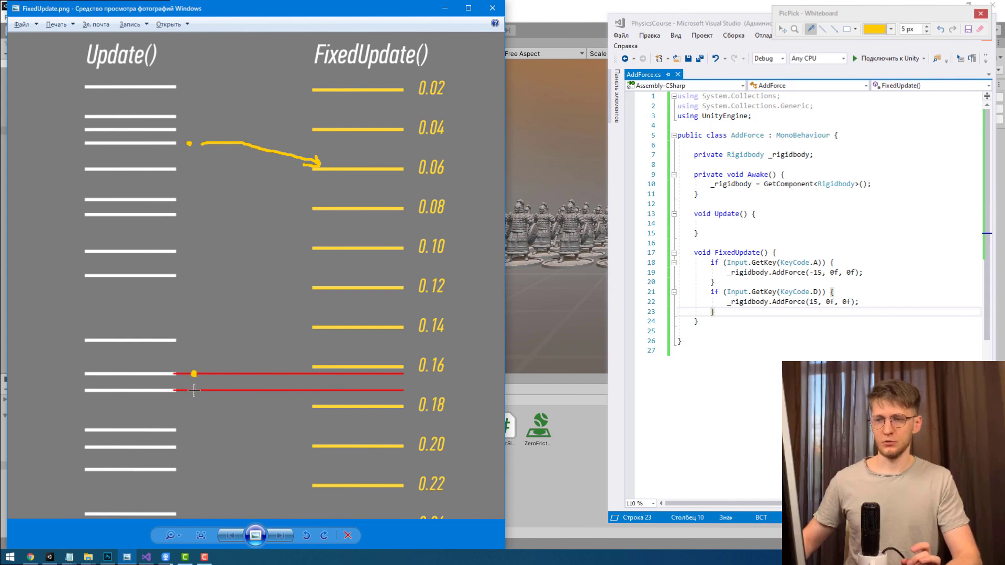
left_click(194, 390)
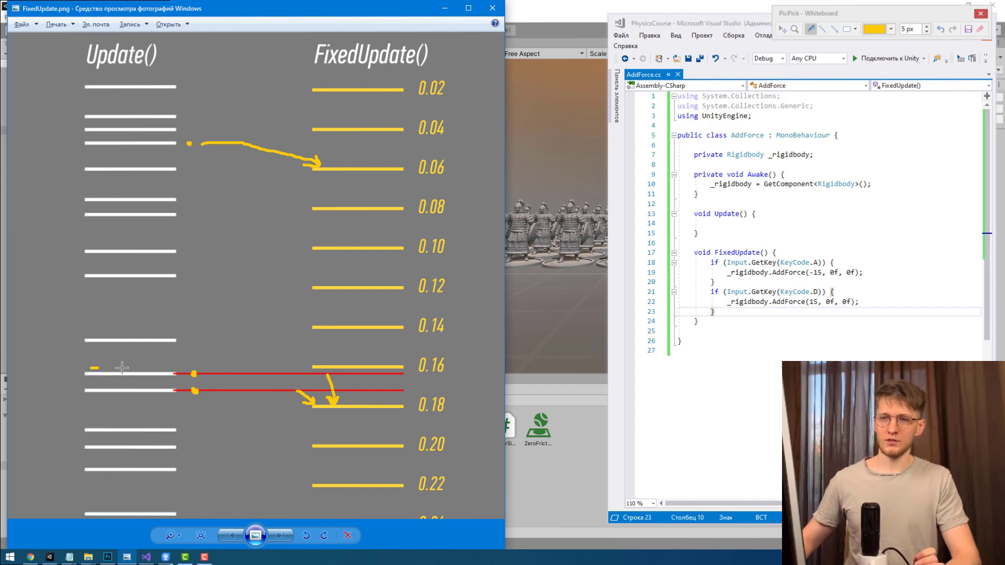
mouse_move(122, 368)
left_mouse_down()
mouse_move(194, 373)
mouse_move(175, 361)
left_mouse_up()
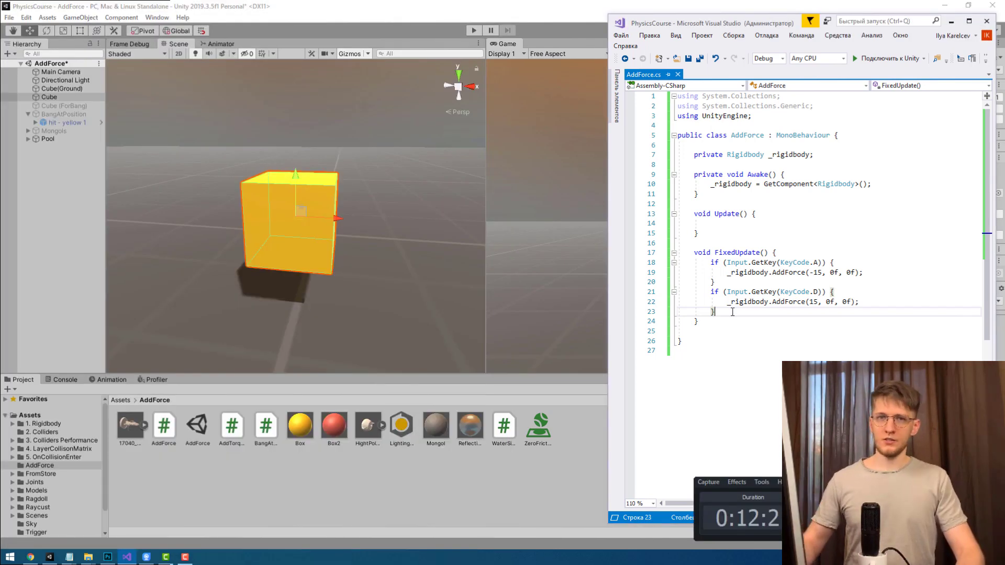
Step: Add an if (Input.GetKeyDown(KeyCode.Space)) block below the D-key check
key("Return")
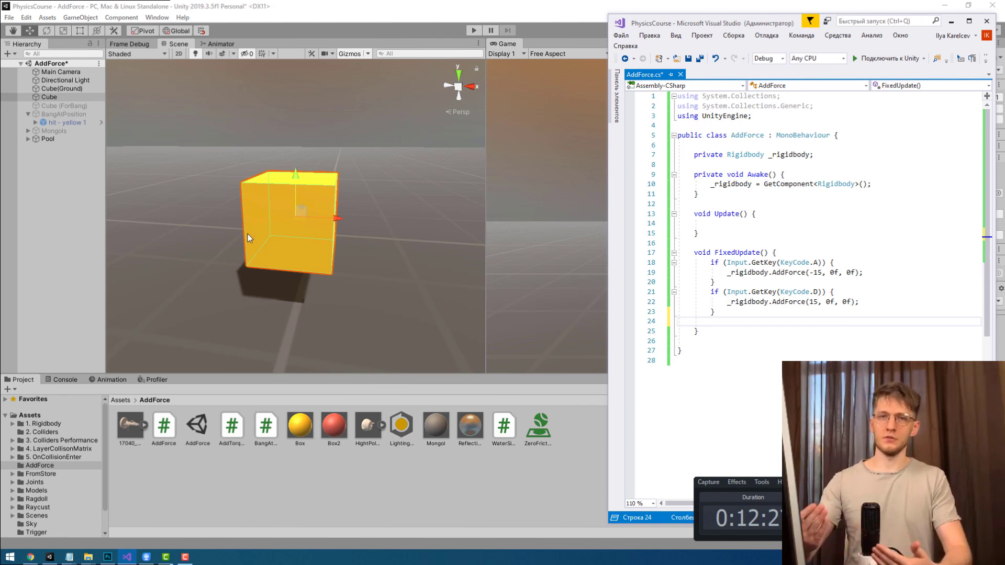
type("if(")
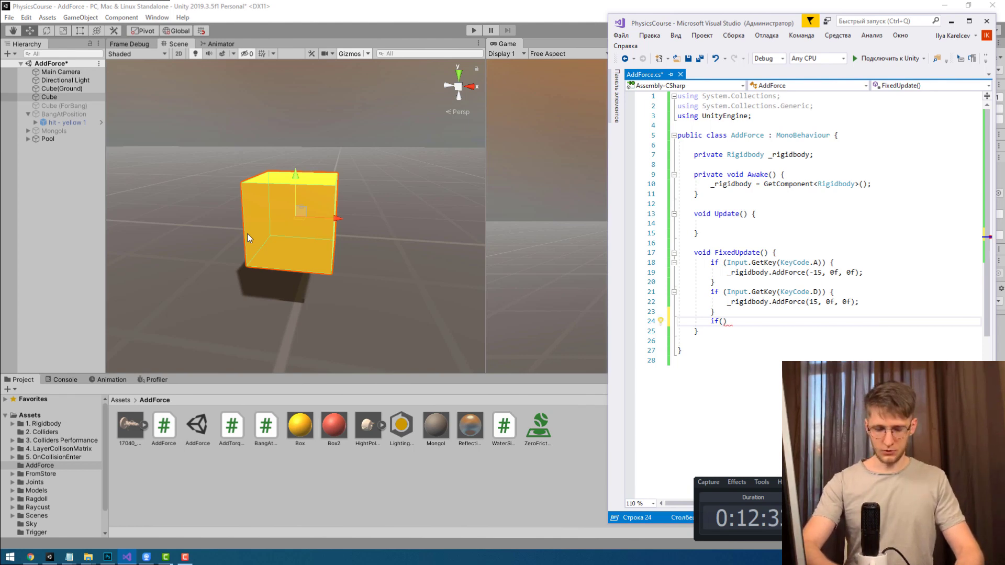
type("Input")
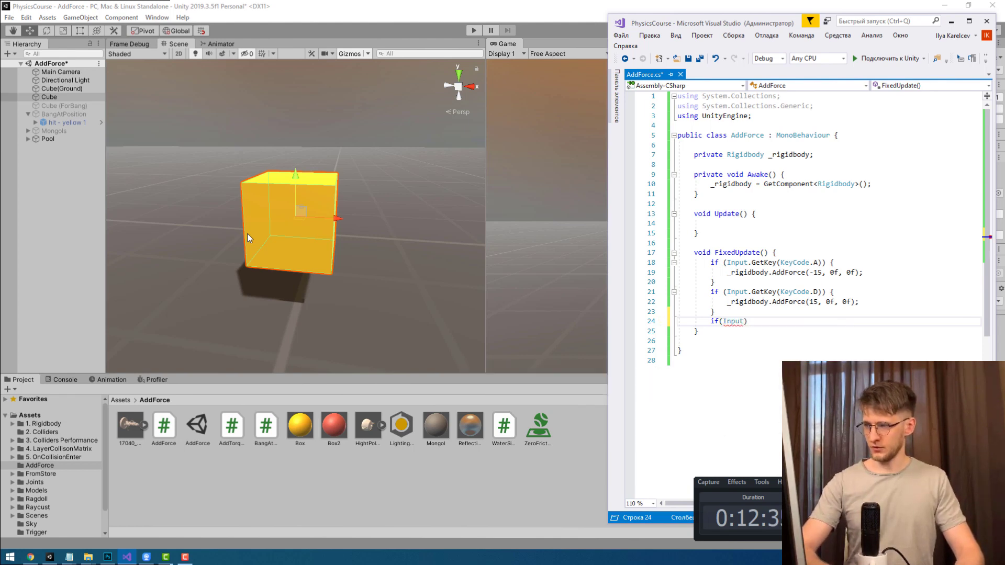
type(".get")
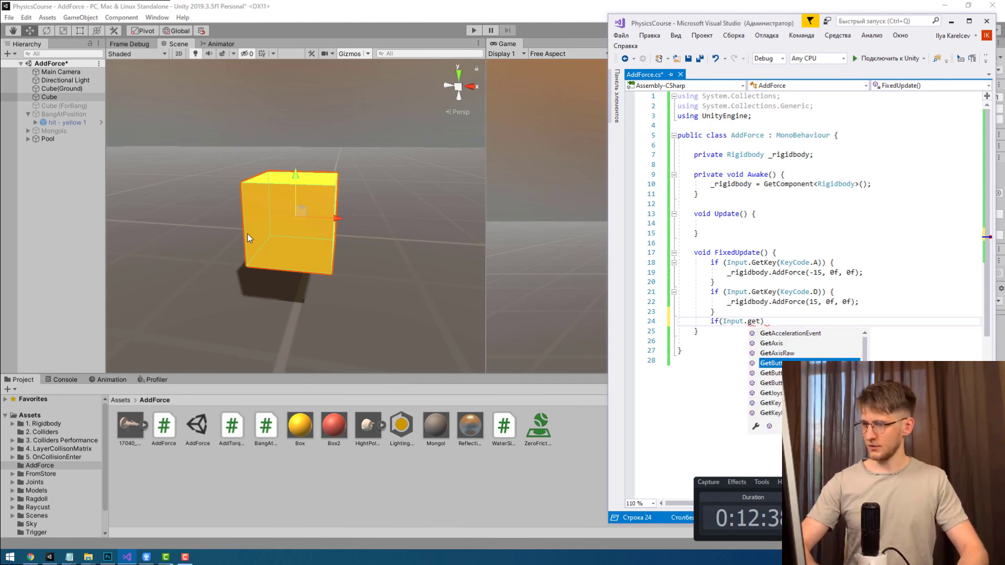
type("keyd")
key("Tab")
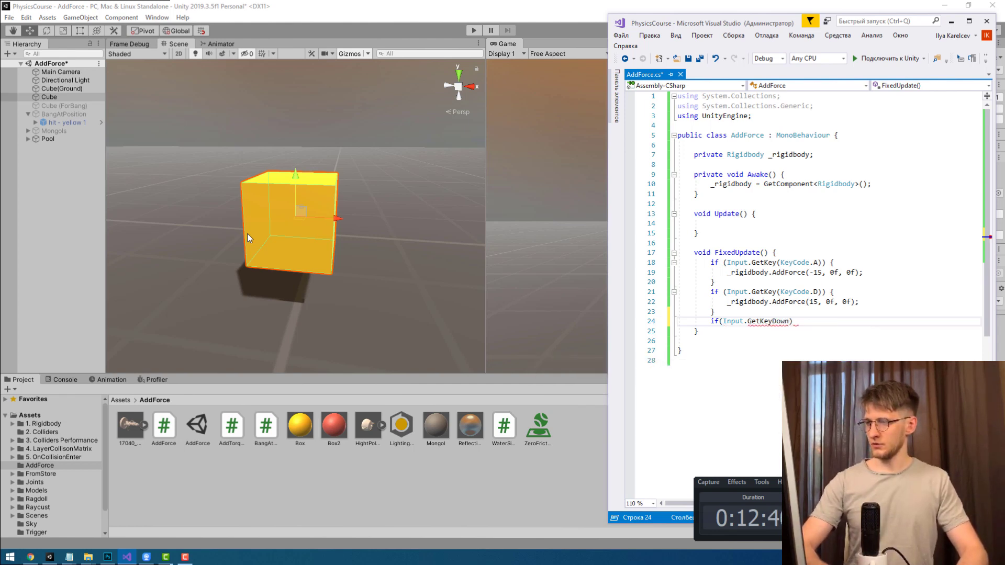
type("(key")
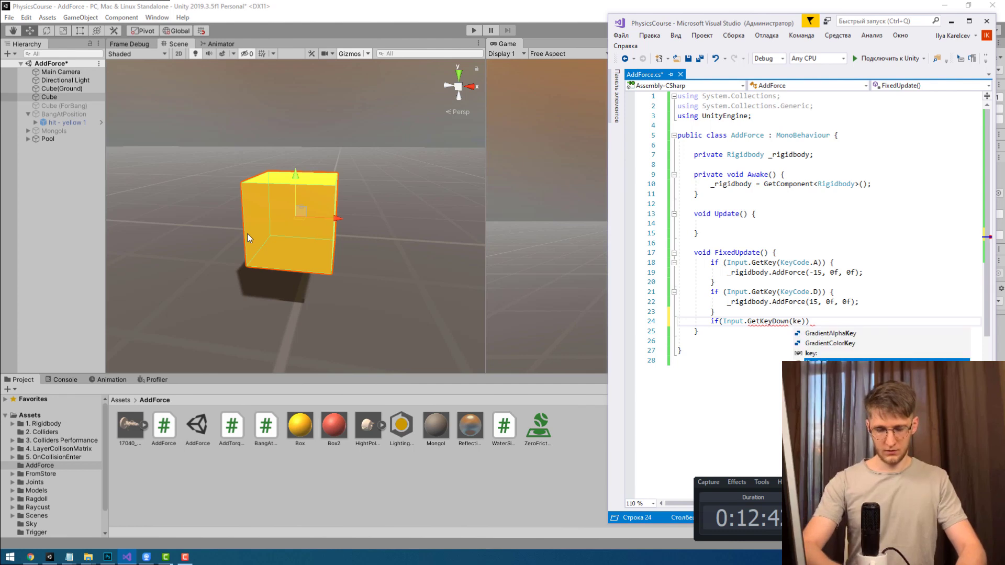
type("c")
key("Tab")
type(".")
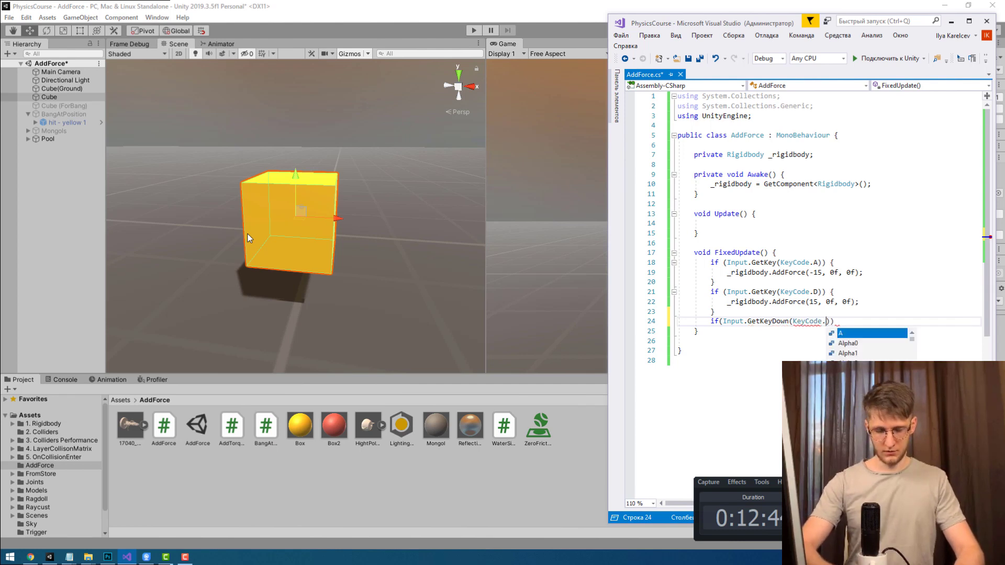
type("sp")
key("Tab")
key("End")
type("{")
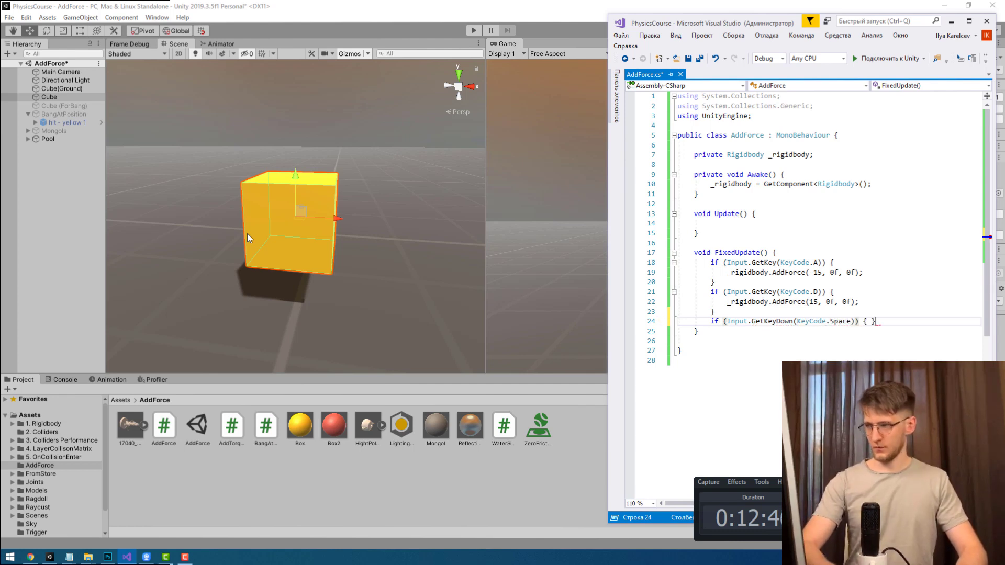
key("Return")
key("Return")
Step: Copy the D-key AddForce line into the Space block and change it to AddForce(0f, 300f, 0f)
key("Up")
key("Up")
key("Up")
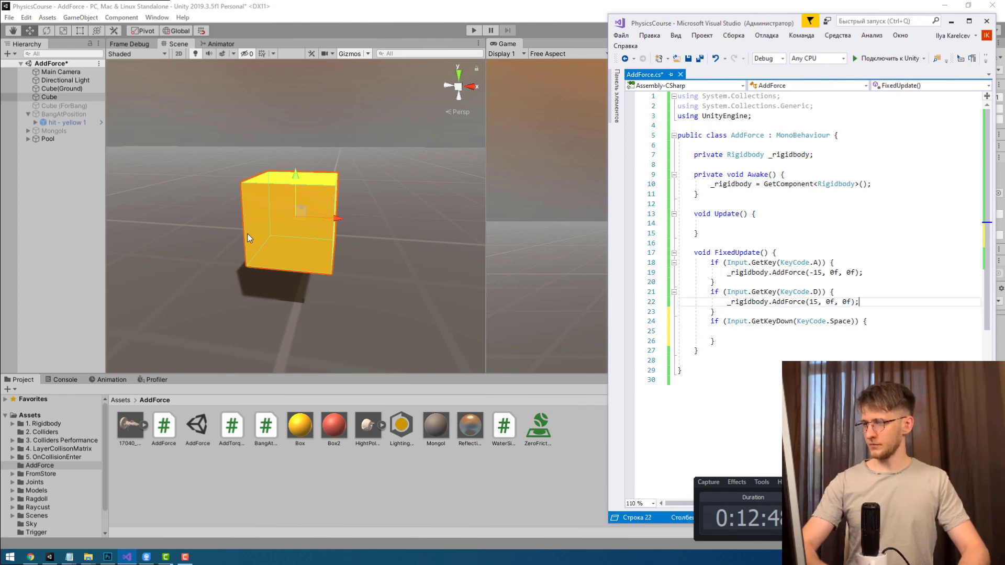
key("End")
key("shift+Home")
key("ctrl+c")
key("Down")
key("Down")
key("Down")
key("ctrl+v")
key("Left")
key("Left")
key("Left")
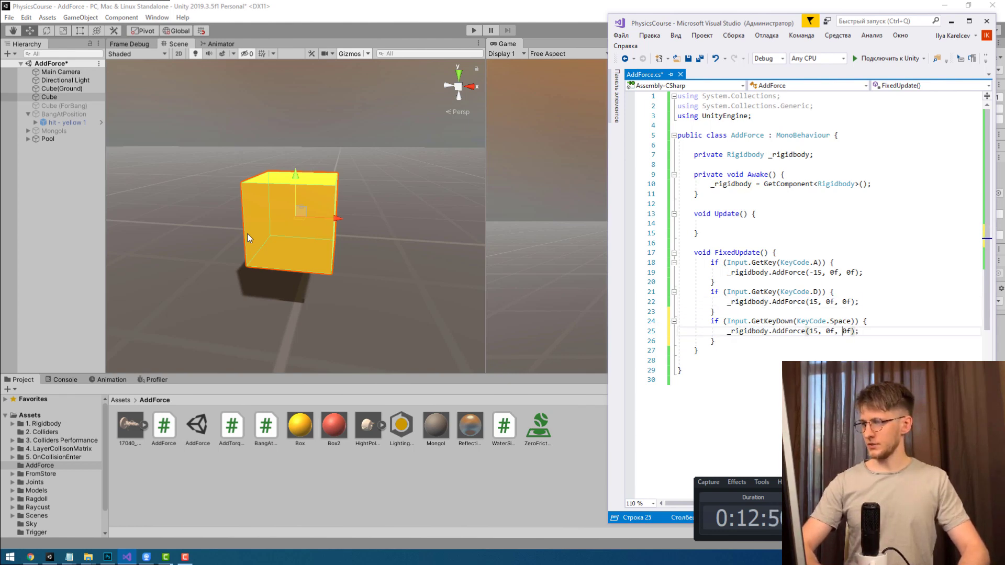
key("ctrl+shift+Left")
type("0f")
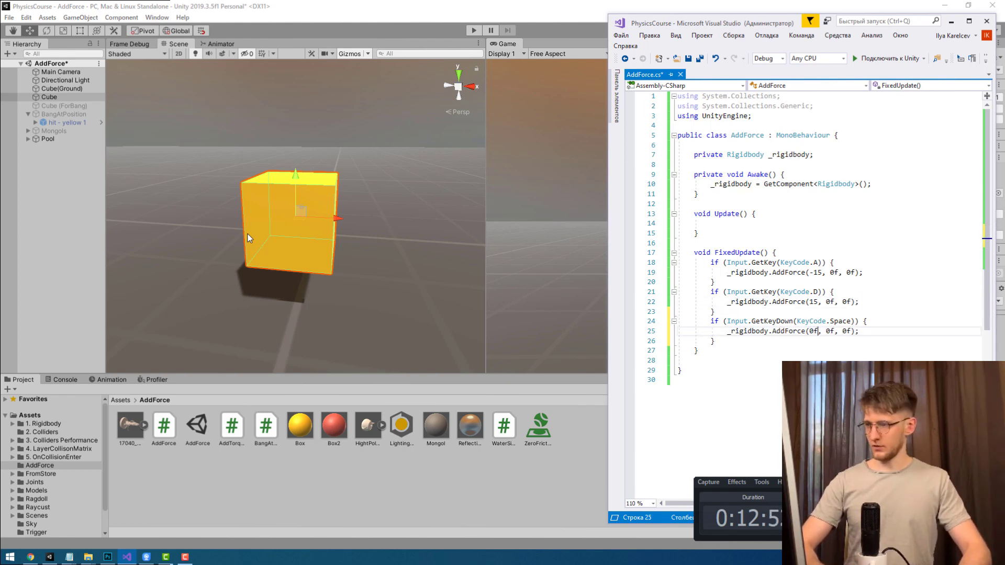
key("ctrl+shift+Right")
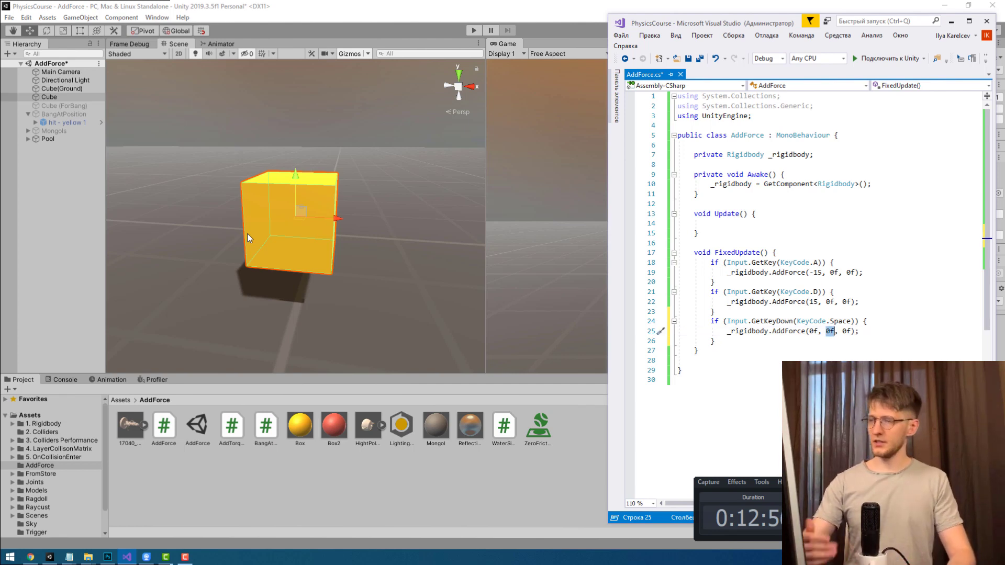
type("300")
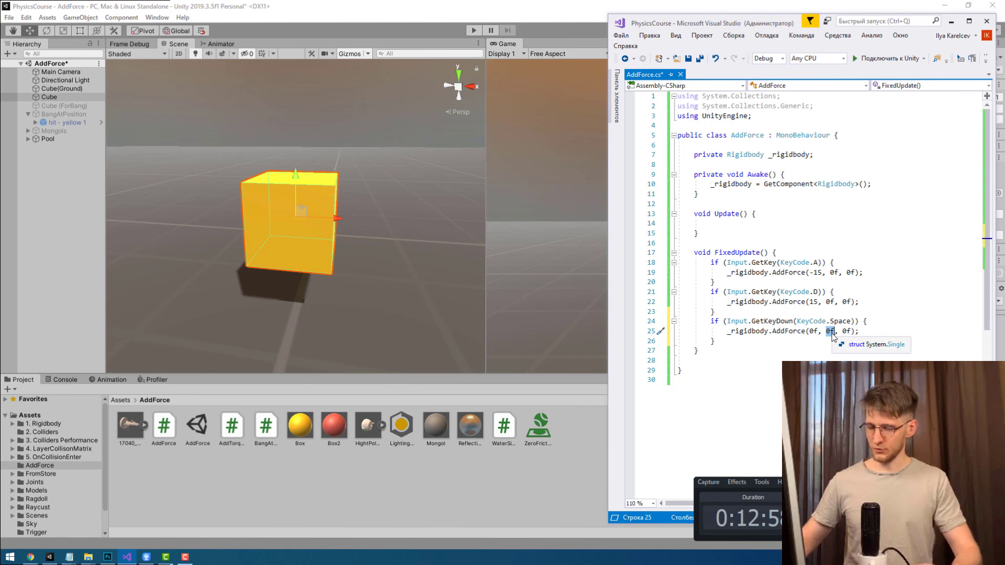
type("f")
key("End")
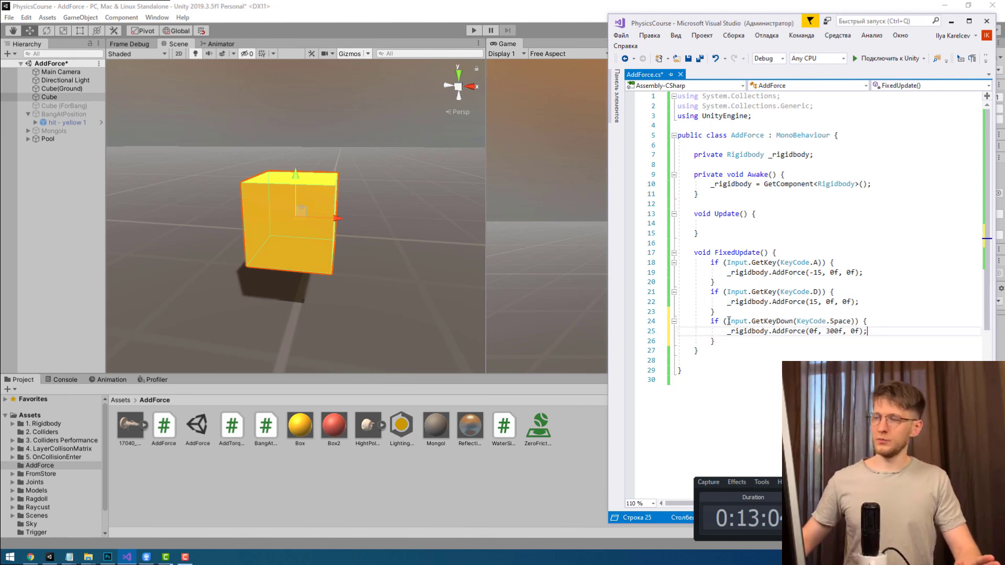
Step: Highlight GetKeyDown, save AddForce.cs, and start Play mode in Unity
double_click(786, 322)
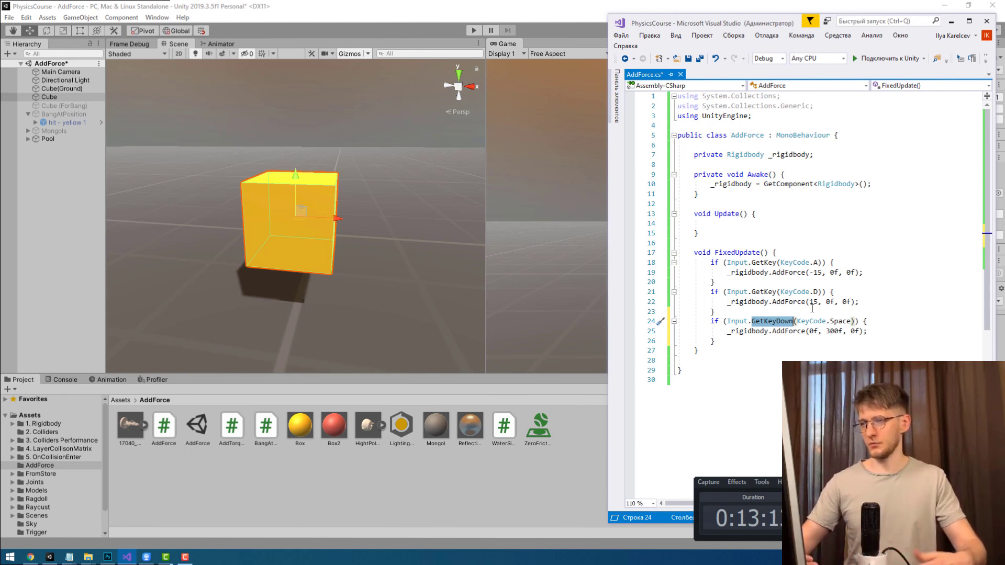
left_click(773, 311)
key("ctrl+s")
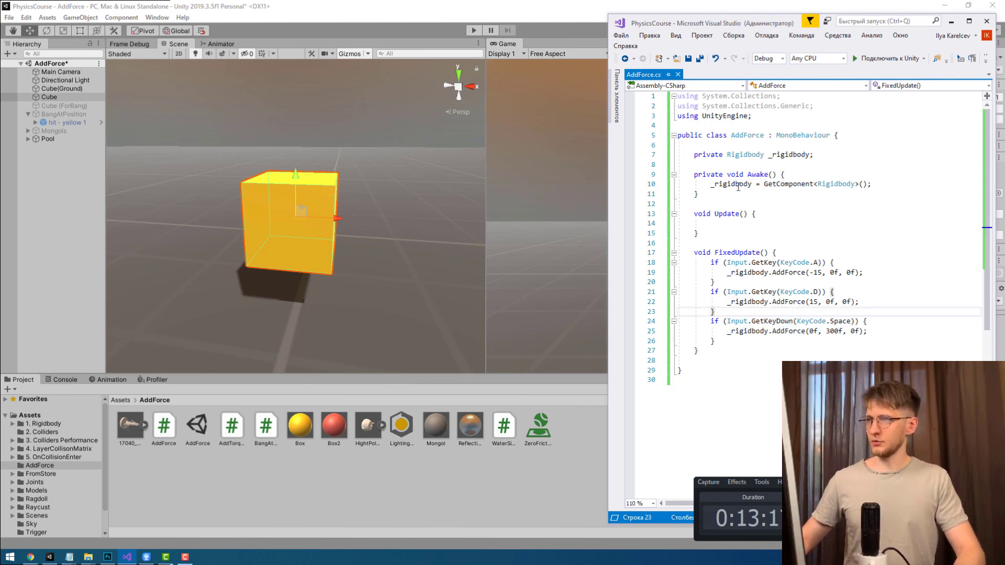
left_click(473, 31)
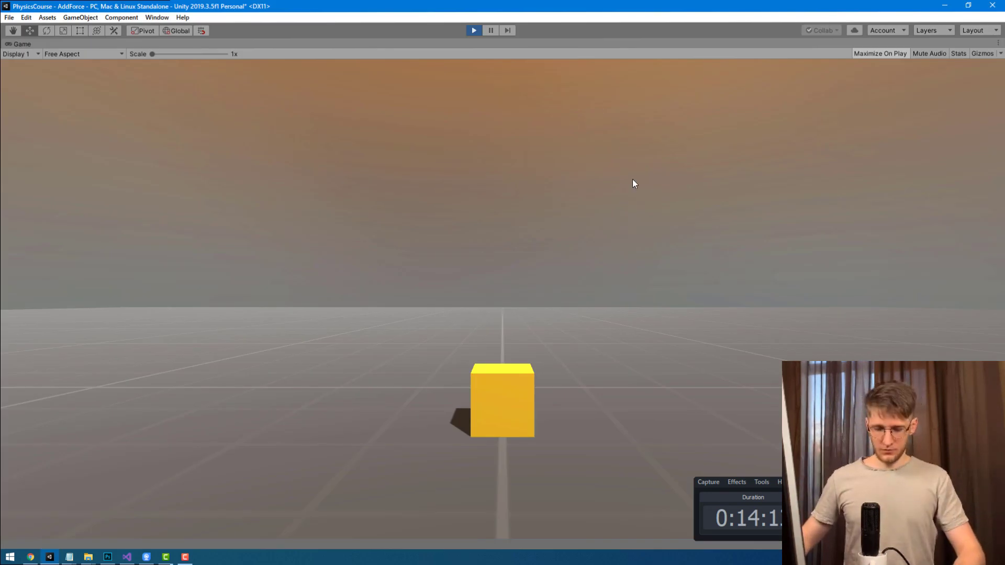
Step: Press Space repeatedly in Play mode to make the yellow cube jump and land
key("space")
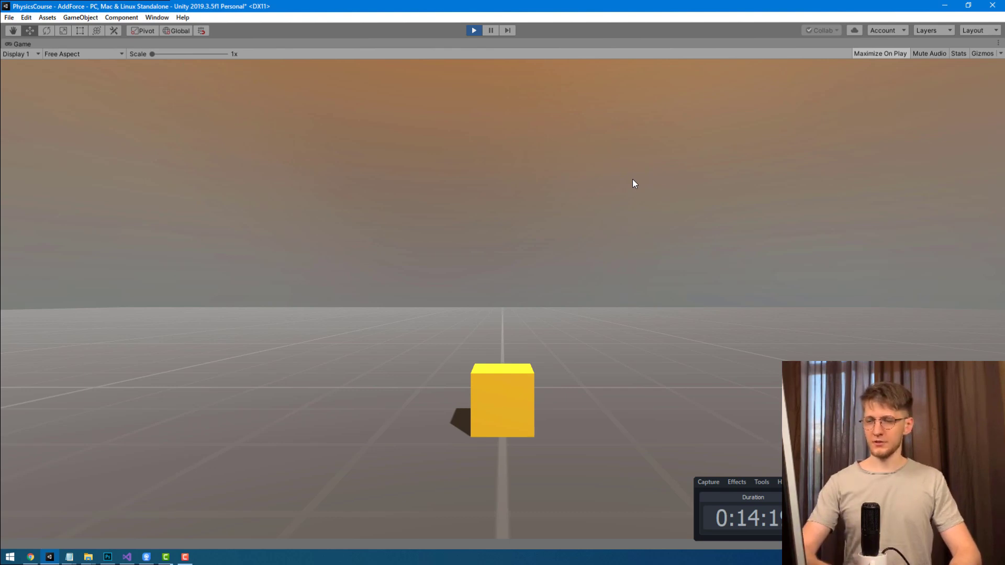
key("space")
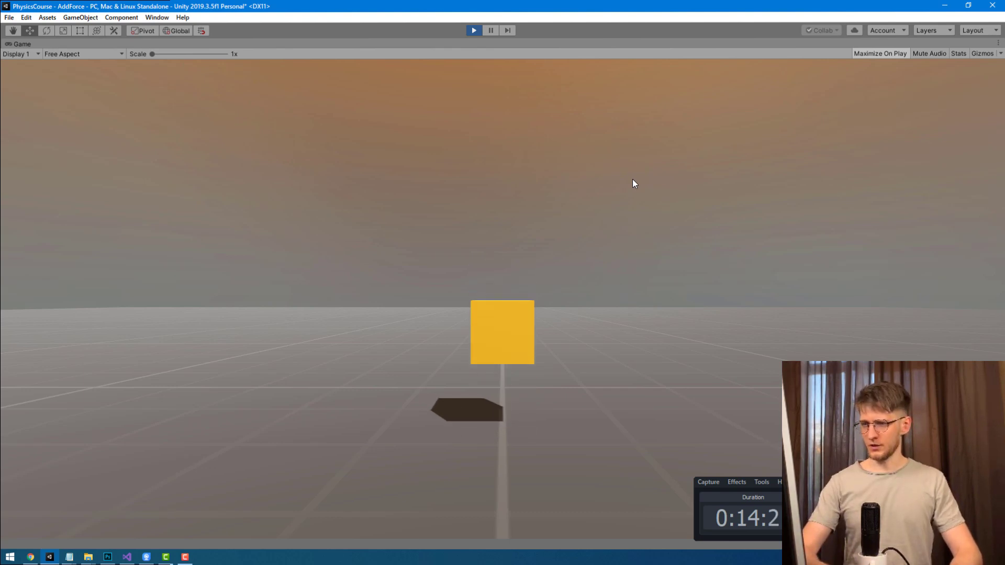
key("space")
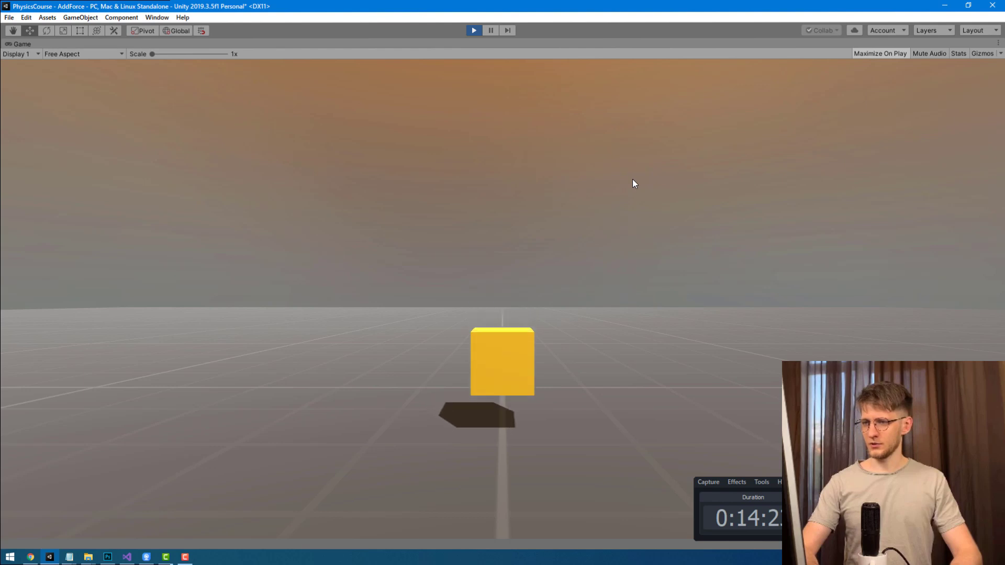
key("space")
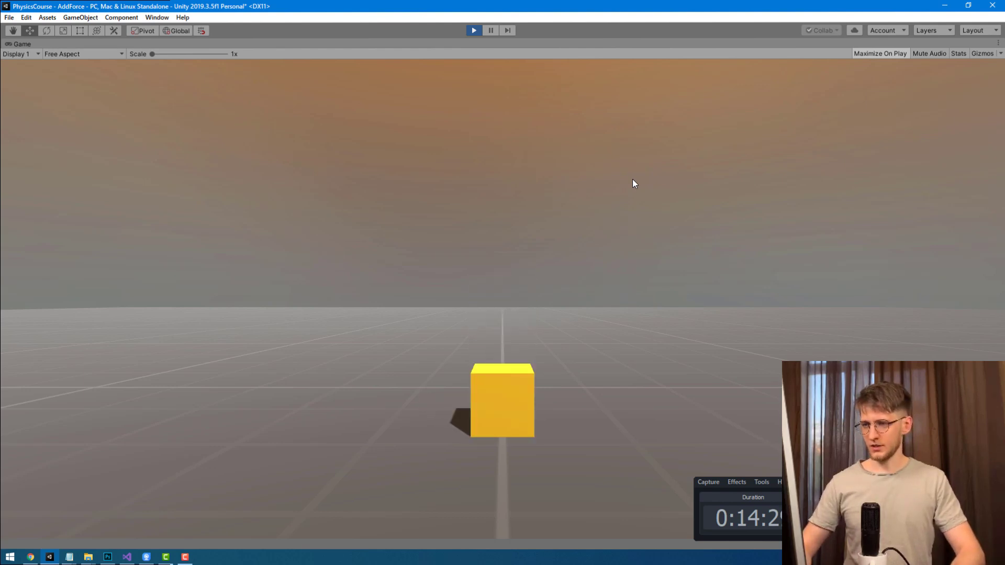
key("space")
key("space")
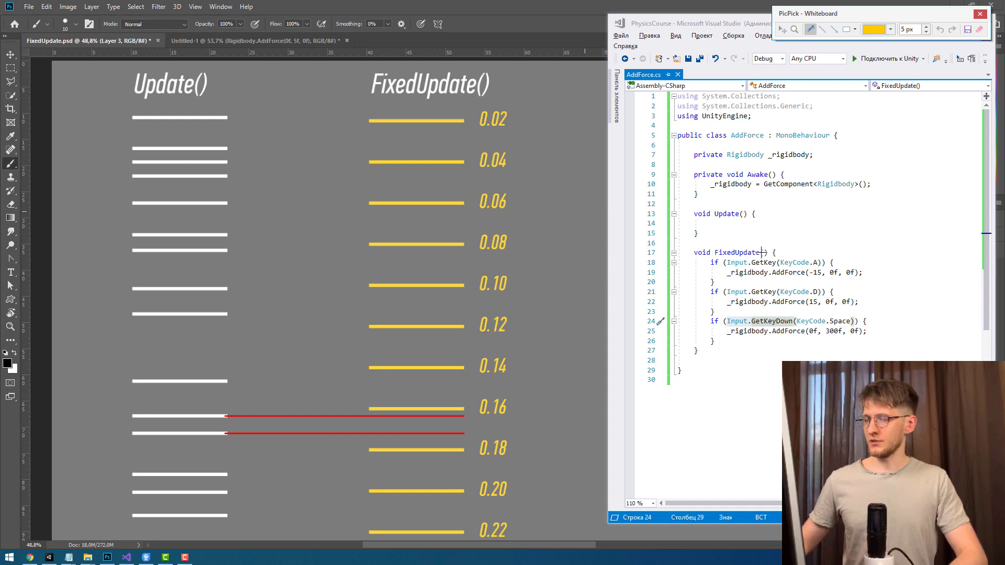
Step: Mark the FixedUpdate code and the 0.06 Update line in yellow
left_click_drag(767, 252, 754, 252)
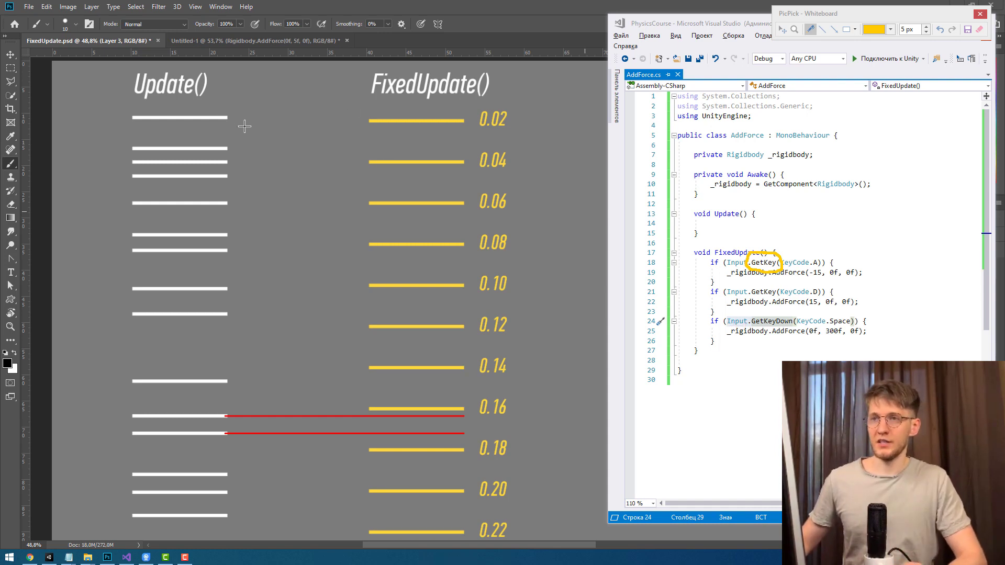
left_click(242, 193)
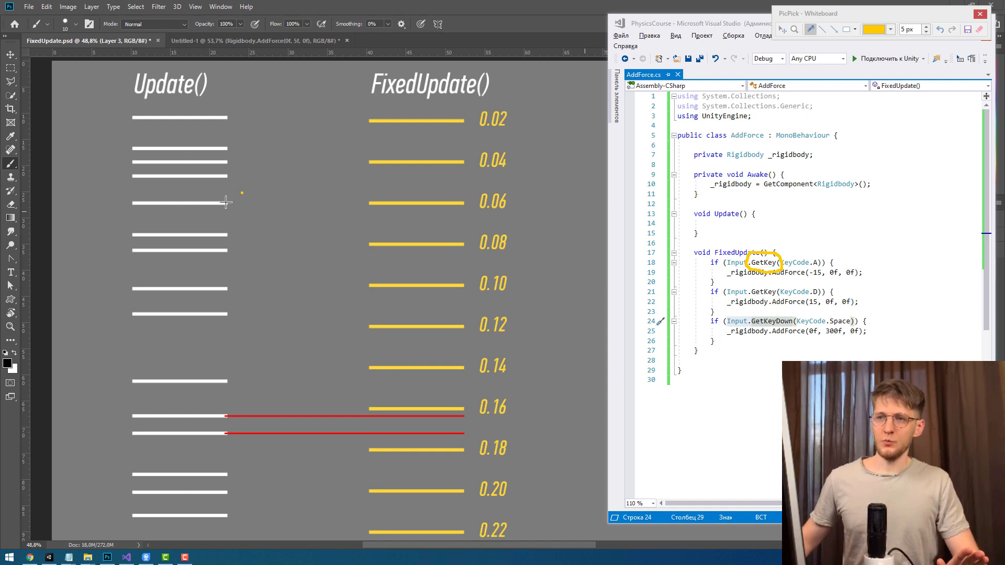
mouse_move(240, 198)
left_mouse_down()
mouse_move(241, 207)
mouse_move(229, 199)
left_mouse_up()
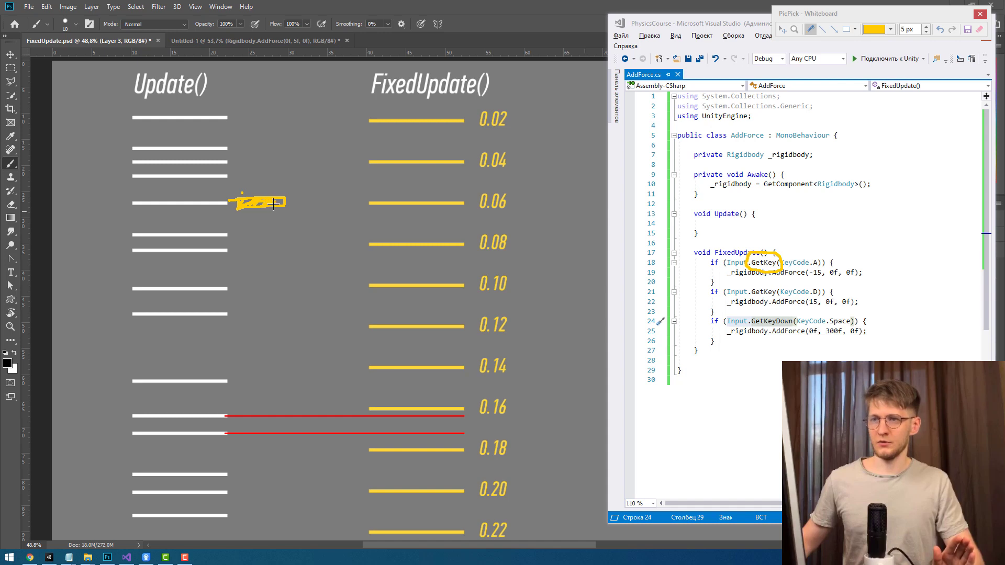
left_click_drag(282, 204, 264, 201)
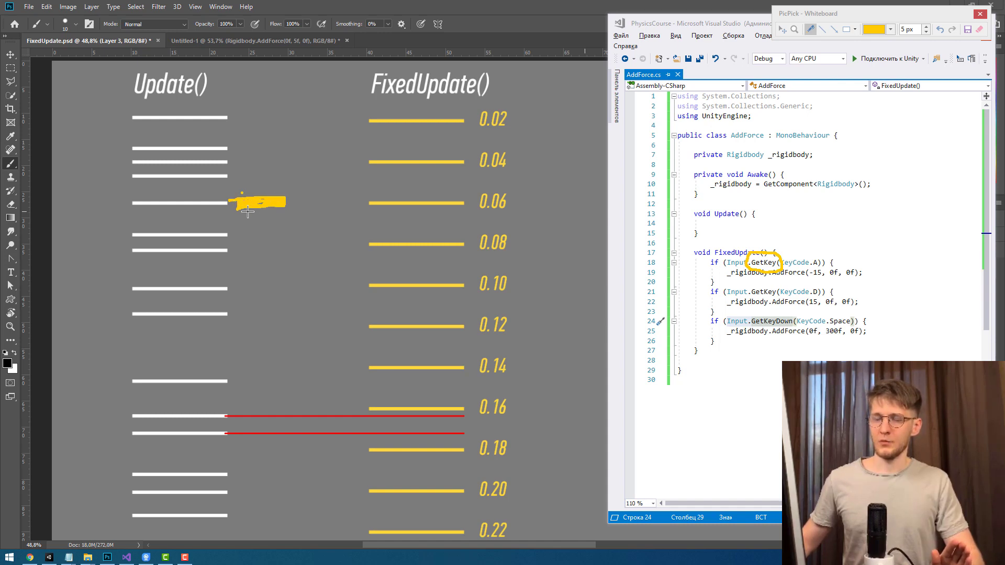
Step: Draw a yellow arrow down to the next line and box the red lines at 0.16 and 0.18
mouse_move(248, 210)
left_mouse_down()
mouse_move(245, 223)
mouse_move(284, 229)
mouse_move(258, 239)
left_mouse_up()
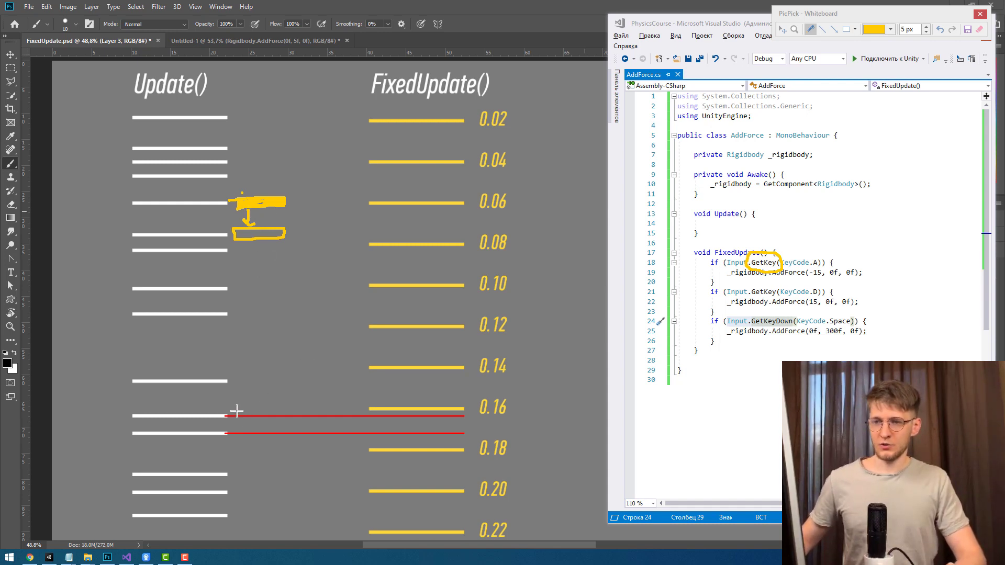
mouse_move(246, 419)
left_mouse_down()
mouse_move(276, 419)
mouse_move(238, 409)
left_mouse_up()
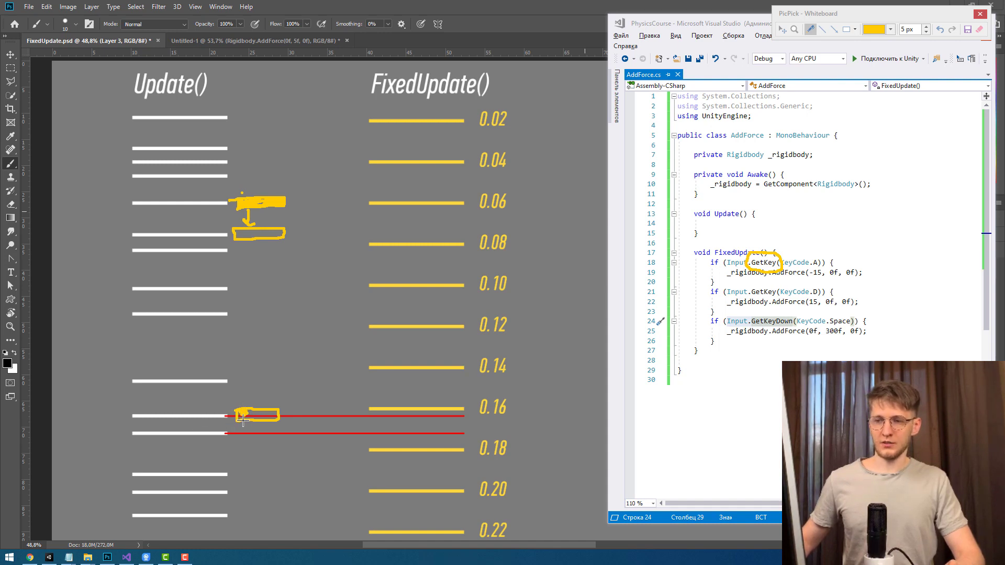
mouse_move(238, 438)
left_mouse_down()
mouse_move(282, 438)
mouse_move(256, 431)
left_mouse_up()
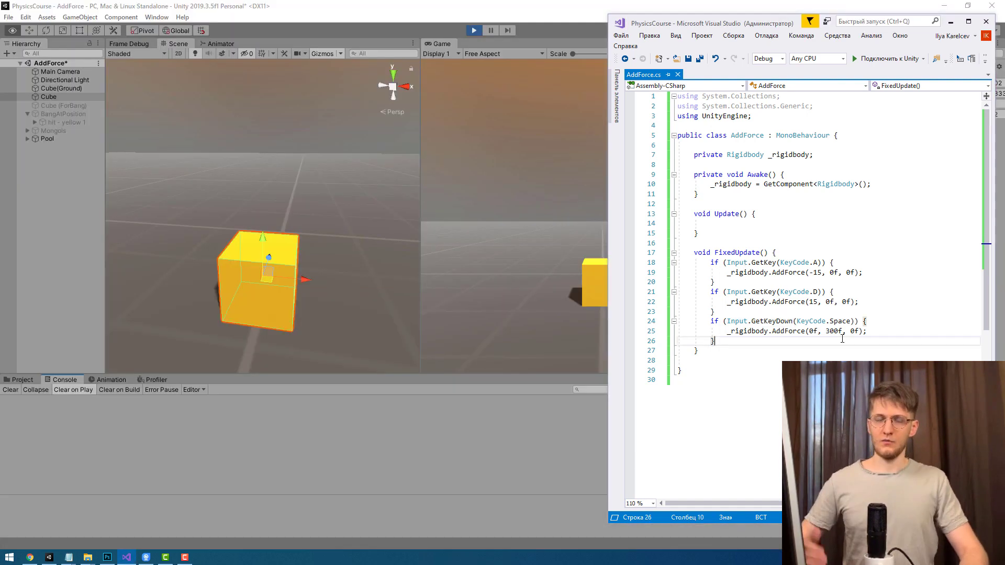
Step: Move the Space-key jump block out of FixedUpdate() and paste it into Update()
key("shift+Up")
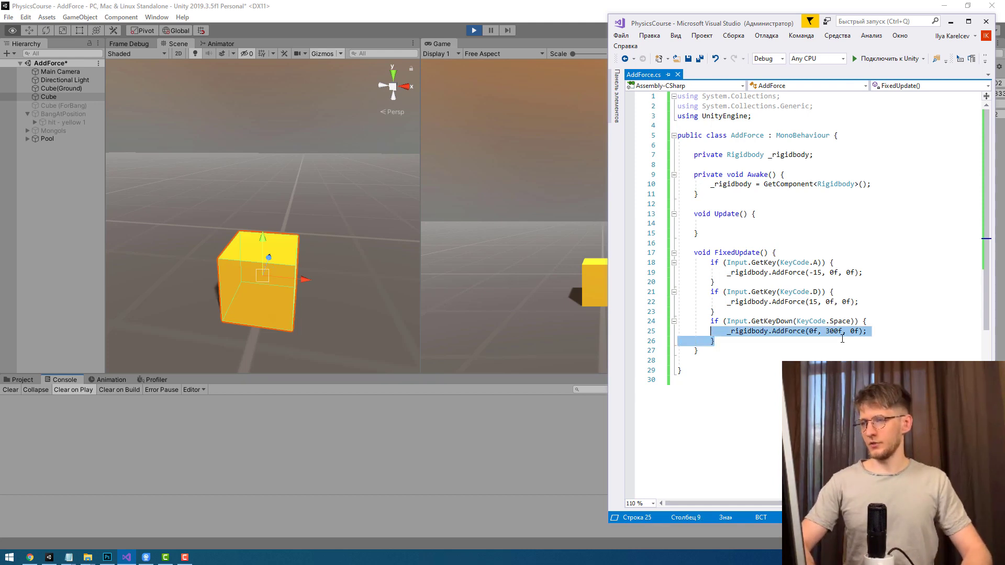
key("shift+Up")
key("shift+Home")
key("ctrl+c")
key("Delete")
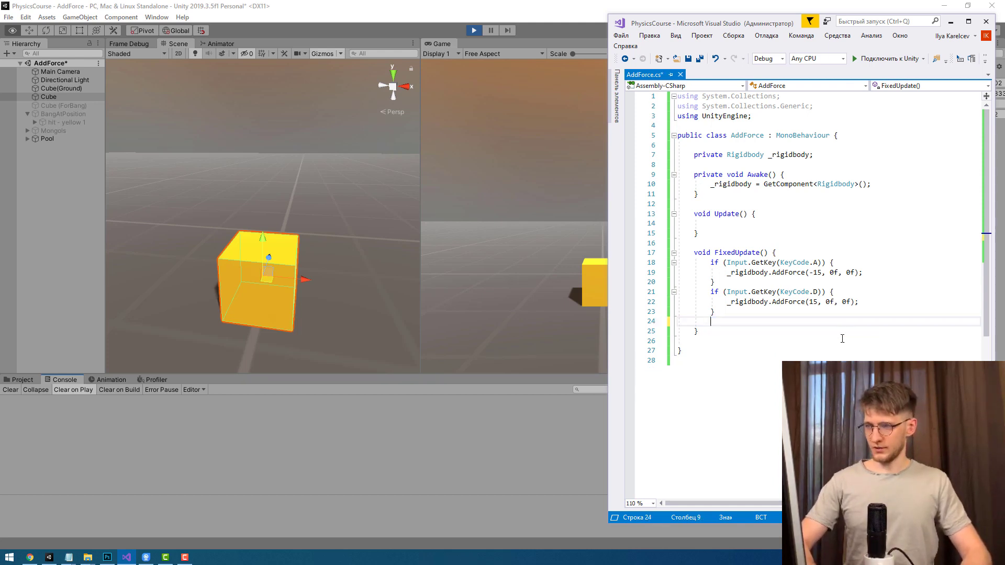
key("shift+Up")
key("shift+End")
key("Delete")
key("Up")
key("Up")
key("Up")
key("Up")
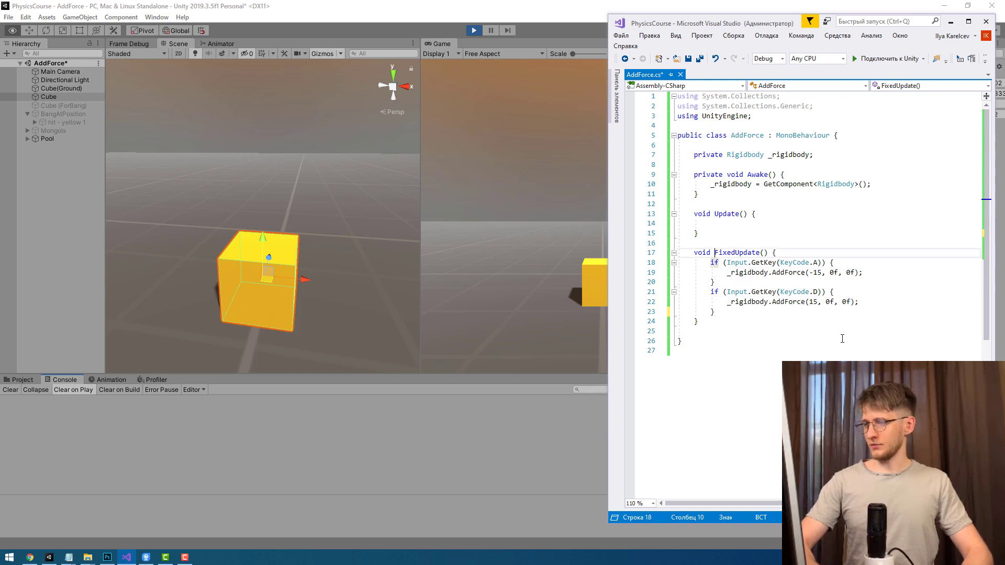
key("Up")
key("Up")
key("ctrl+v")
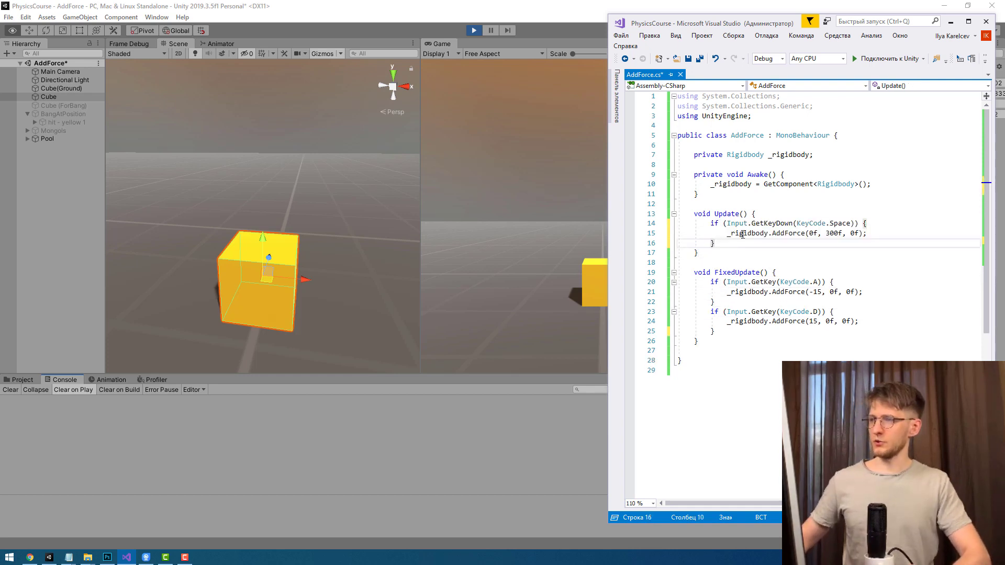
Step: Highlight GetKeyDown in Update() and GetKey on the A-key line to compare them
double_click(768, 223)
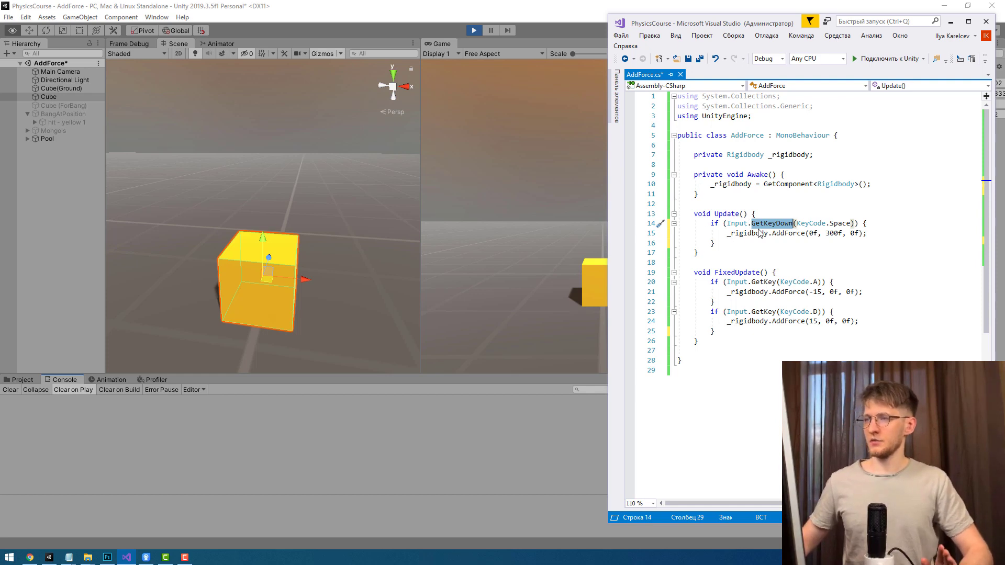
left_click(727, 214)
left_click(759, 283)
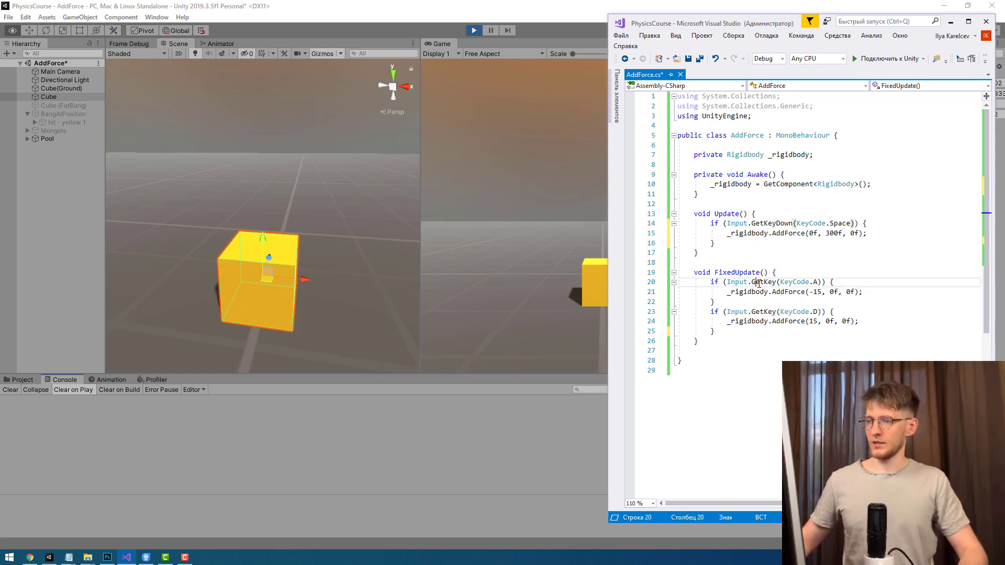
double_click(759, 284)
mouse_move(747, 282)
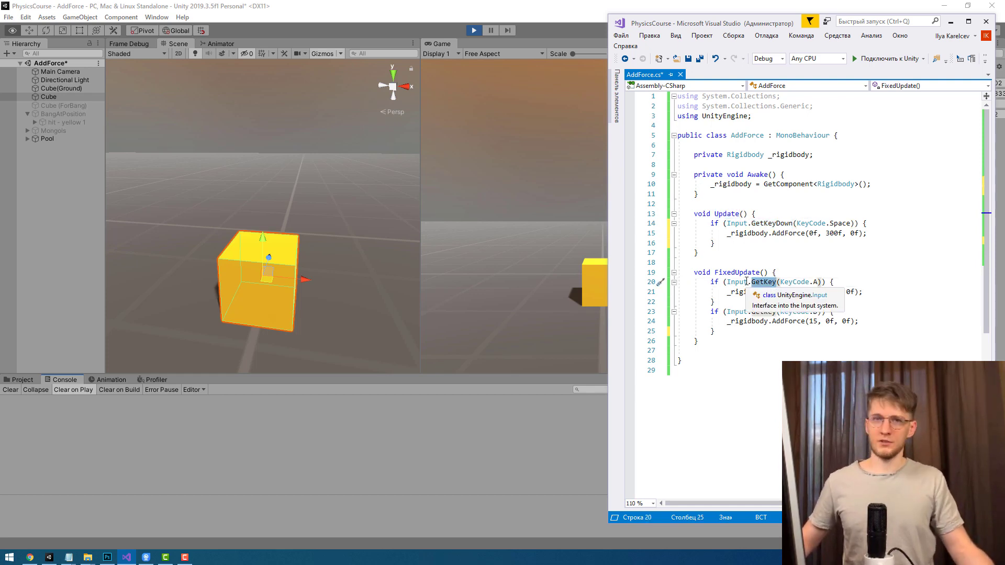